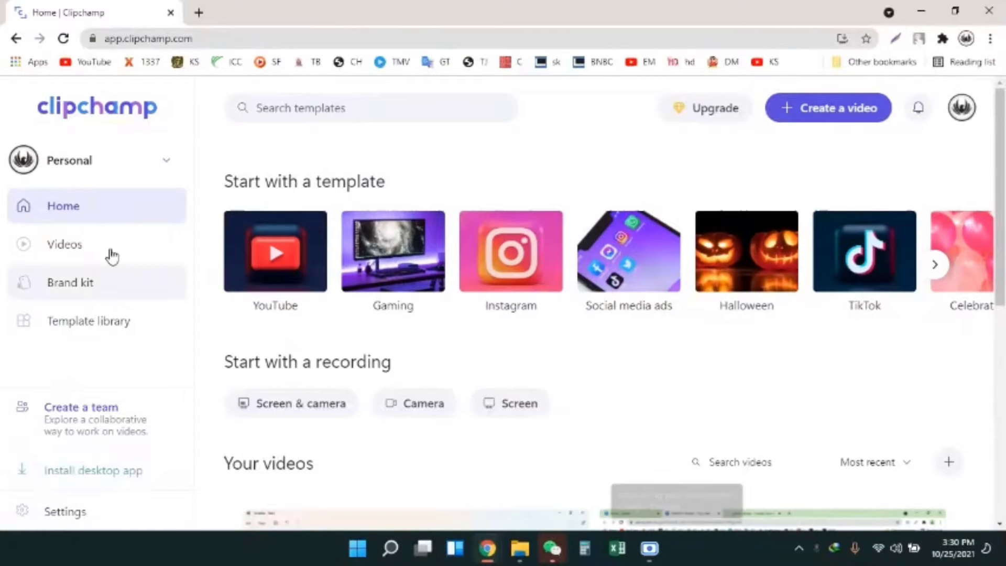
Step: Look through the home page's existing videos, then the videos page, the brand kit and the template library
{"action": "scroll", "coordinate": [931, 285], "scroll_direction": "down", "scroll_amount": 5}
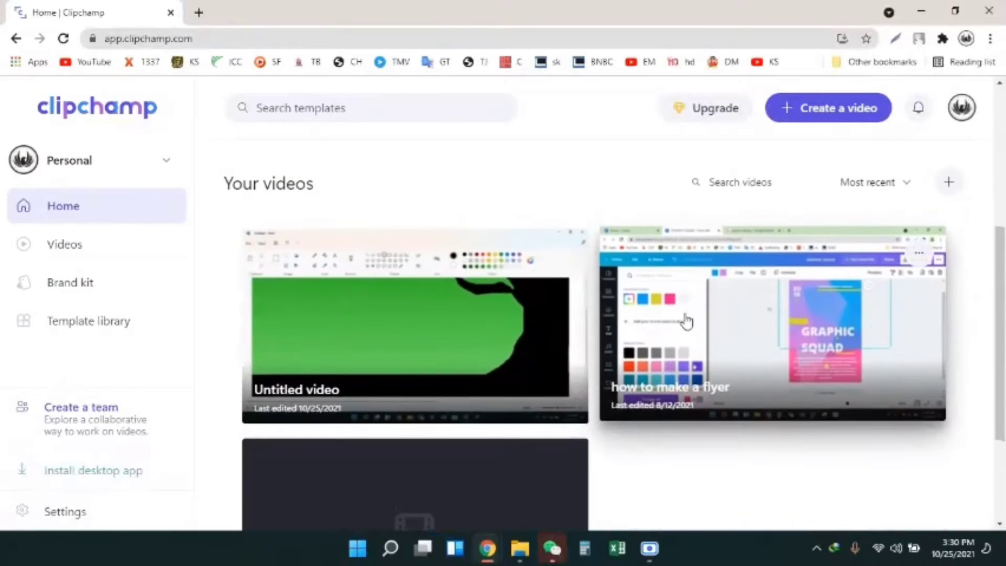
{"action": "scroll", "coordinate": [420, 274], "scroll_direction": "down", "scroll_amount": 3}
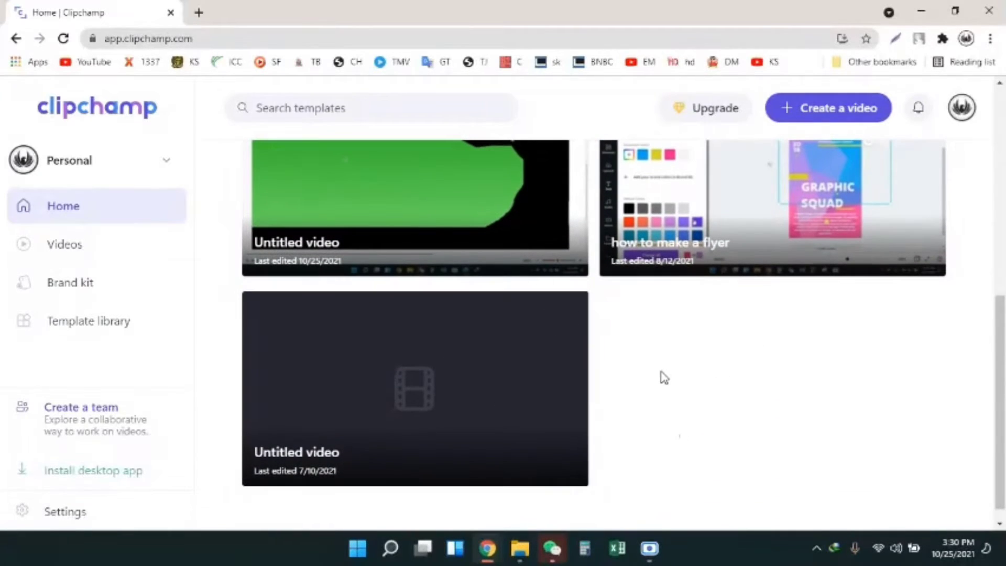
{"action": "scroll", "coordinate": [449, 365], "scroll_direction": "up", "scroll_amount": 8}
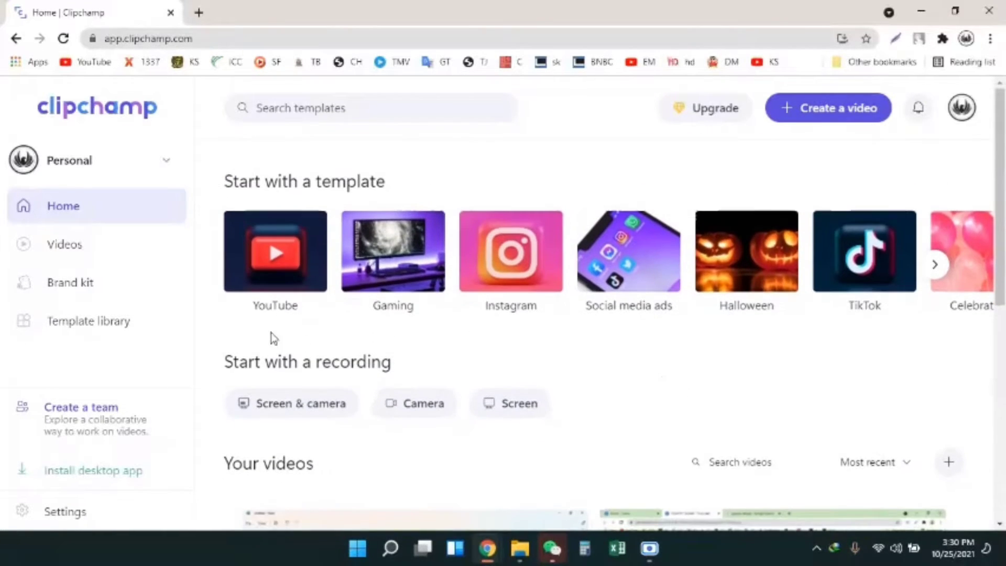
{"action": "left_click", "coordinate": [34, 249]}
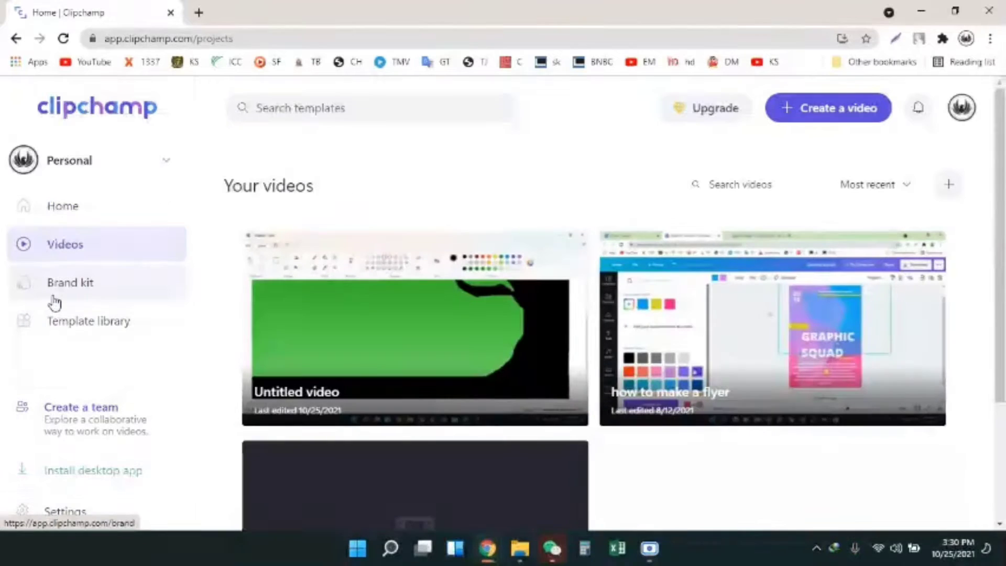
{"action": "left_click", "coordinate": [113, 283]}
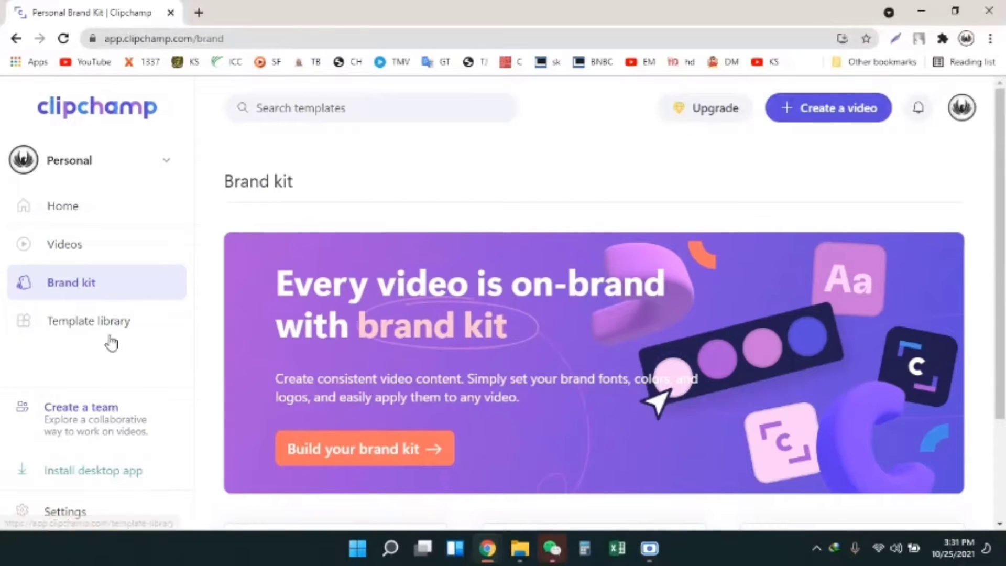
{"action": "left_click", "coordinate": [112, 338]}
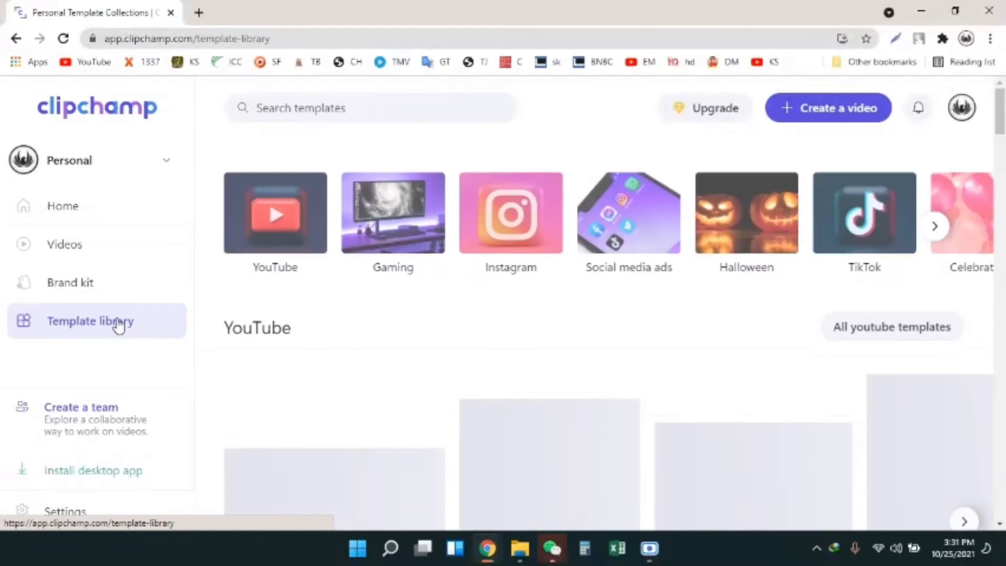
{"action": "scroll", "coordinate": [605, 427], "scroll_direction": "down", "scroll_amount": 4}
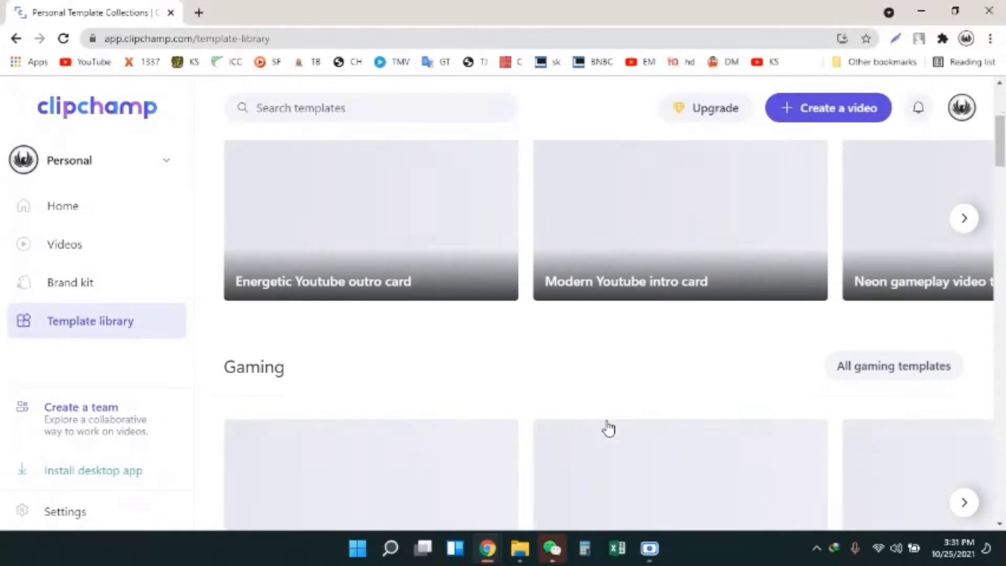
{"action": "scroll", "coordinate": [608, 429], "scroll_direction": "up", "scroll_amount": 4}
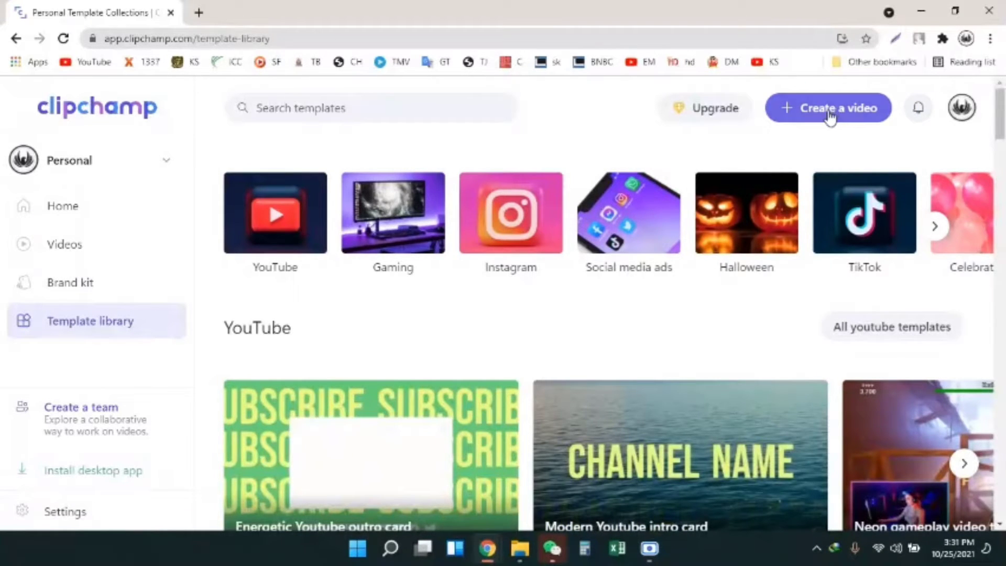
Step: Create a new video project and look through its media by video, audio and images, ending on all media
{"action": "left_click", "coordinate": [870, 120]}
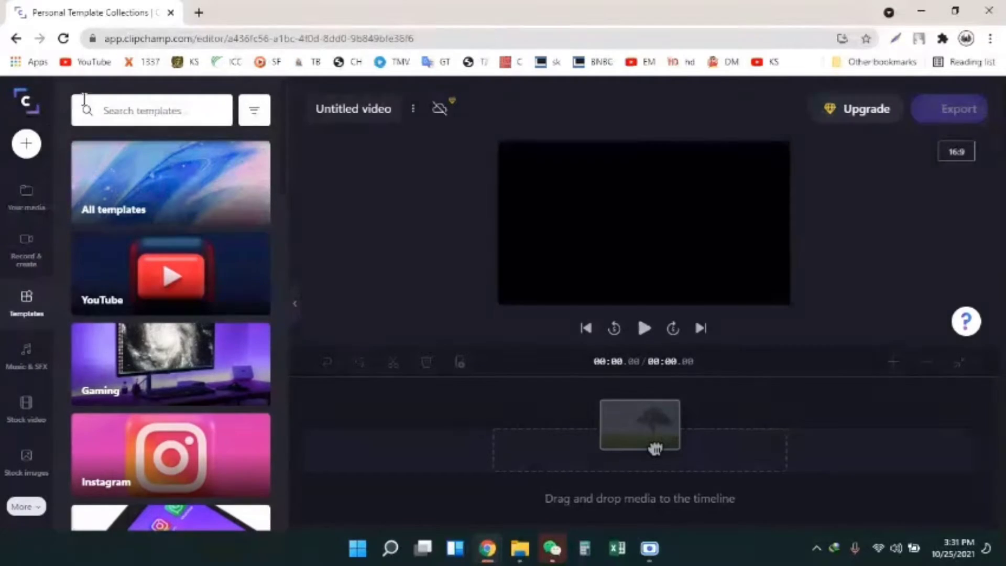
{"action": "left_click", "coordinate": [35, 196]}
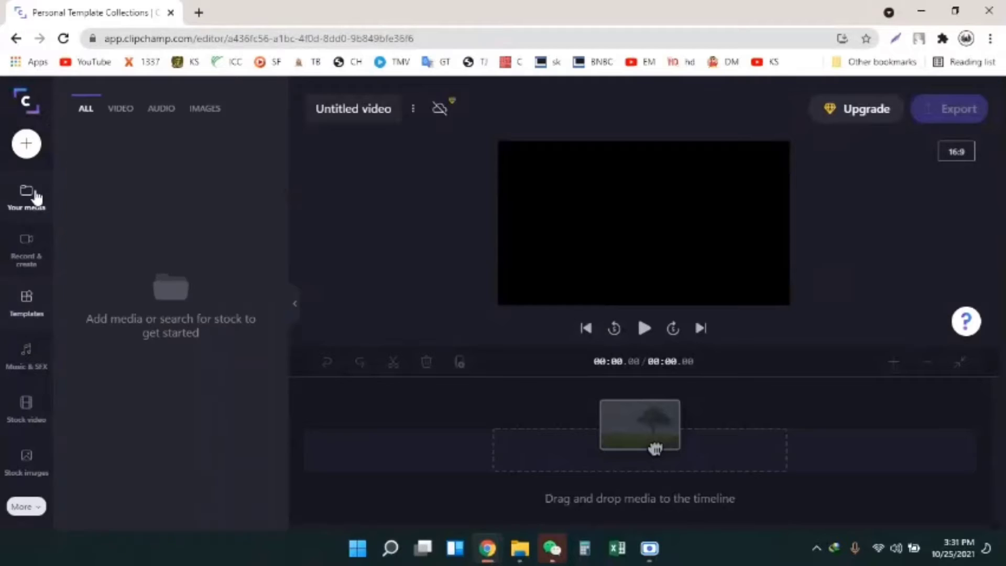
{"action": "left_click", "coordinate": [126, 116]}
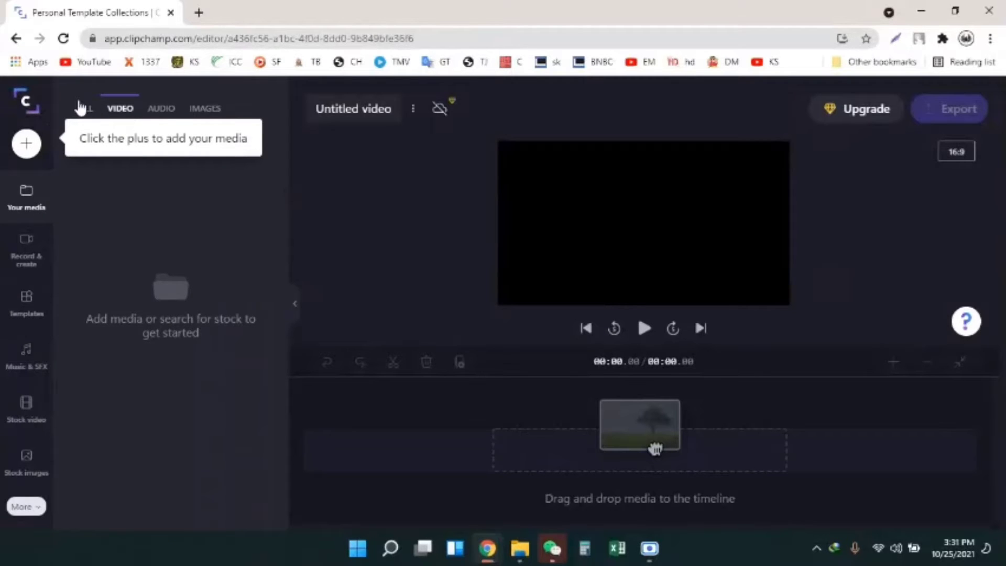
{"action": "left_click", "coordinate": [161, 113]}
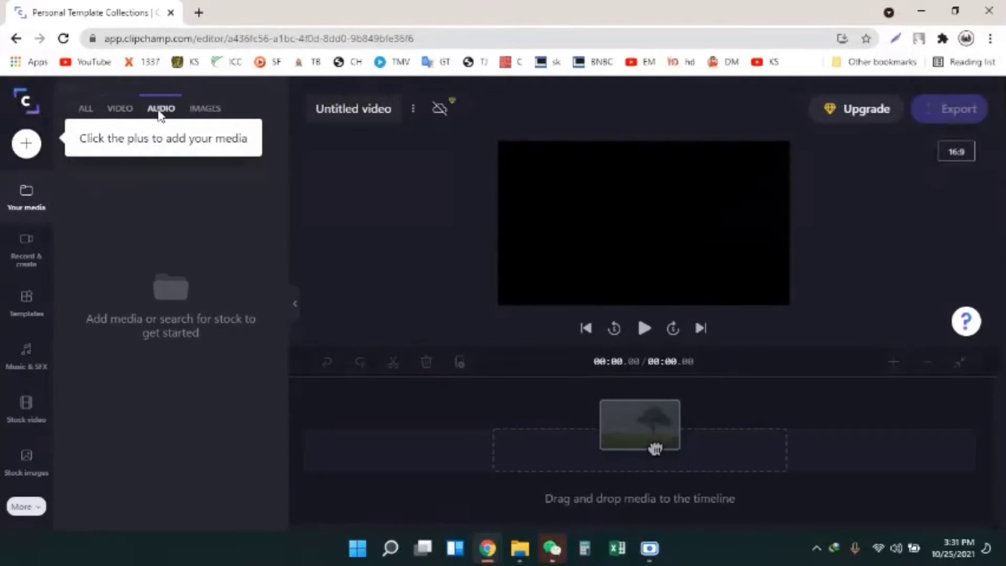
{"action": "left_click", "coordinate": [202, 111]}
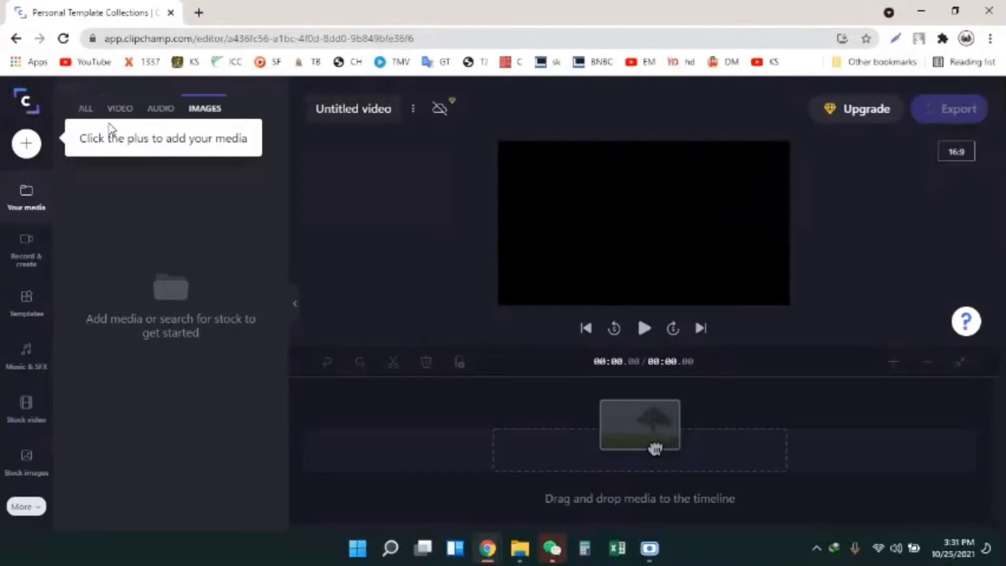
{"action": "left_click", "coordinate": [124, 112]}
{"action": "left_click", "coordinate": [88, 113]}
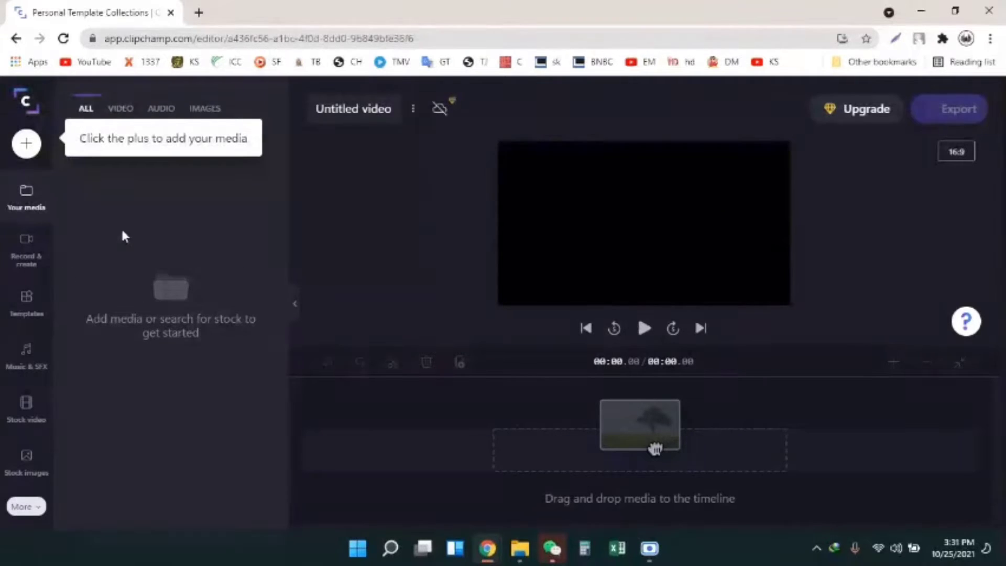
Step: Import the screen-capture video from the Downloads folder in File Explorer into the project's media
{"action": "left_click", "coordinate": [520, 554]}
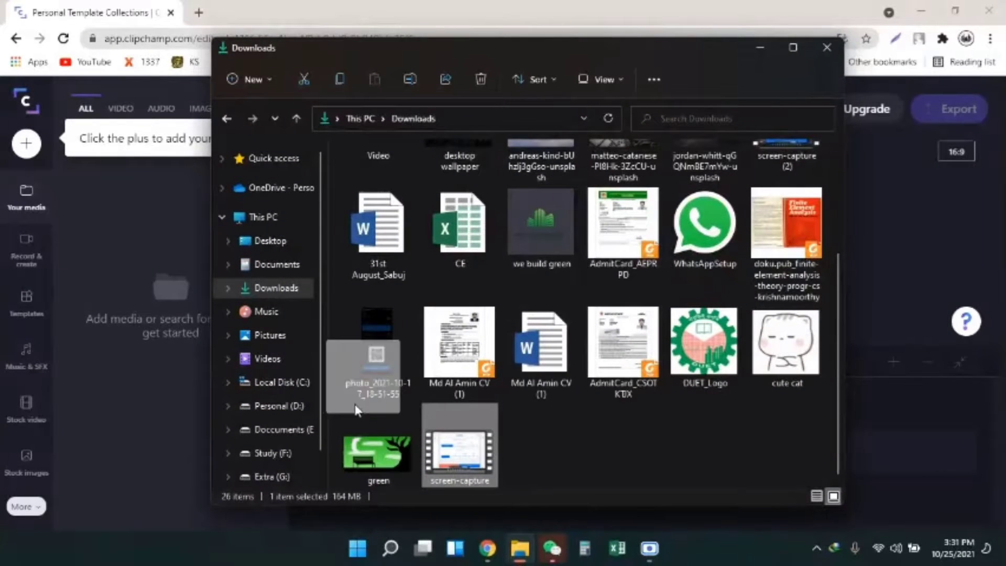
{"action": "left_click_drag", "start_coordinate": [356, 410], "coordinate": [139, 302]}
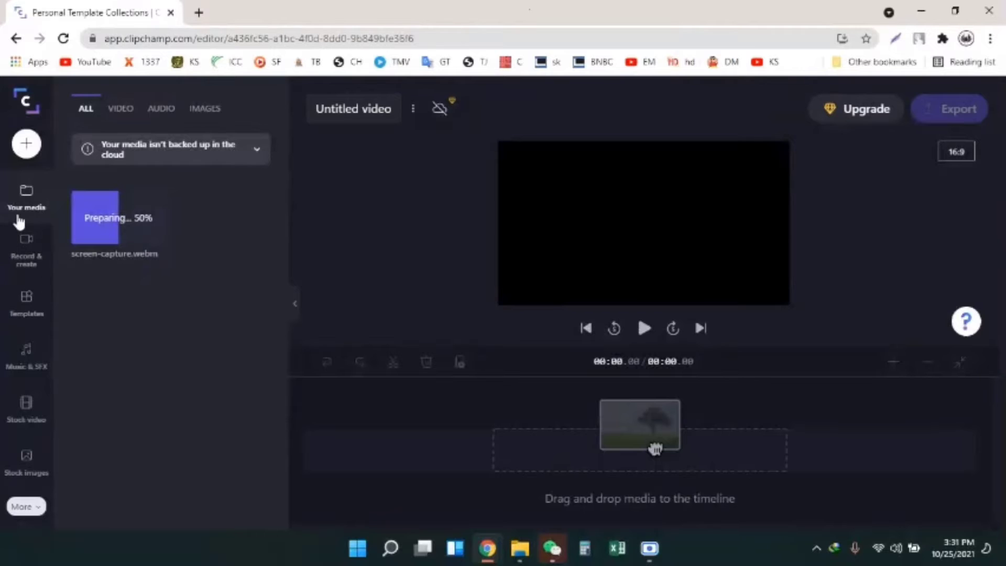
{"action": "scroll", "coordinate": [36, 301], "scroll_direction": "down", "scroll_amount": 3}
{"action": "scroll", "coordinate": [16, 406], "scroll_direction": "down", "scroll_amount": 1}
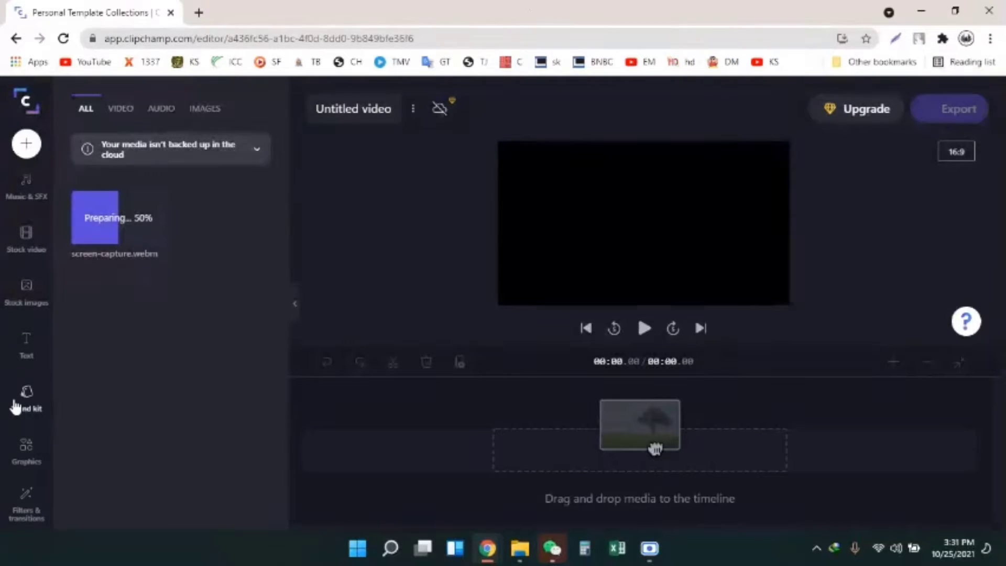
{"action": "scroll", "coordinate": [20, 448], "scroll_direction": "up", "scroll_amount": 3}
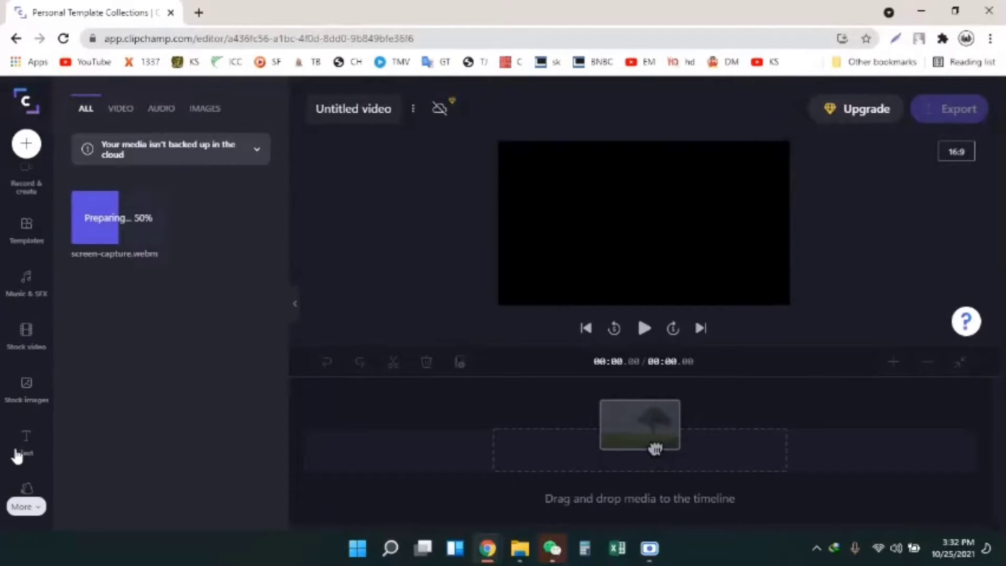
{"action": "scroll", "coordinate": [22, 458], "scroll_direction": "down", "scroll_amount": 3}
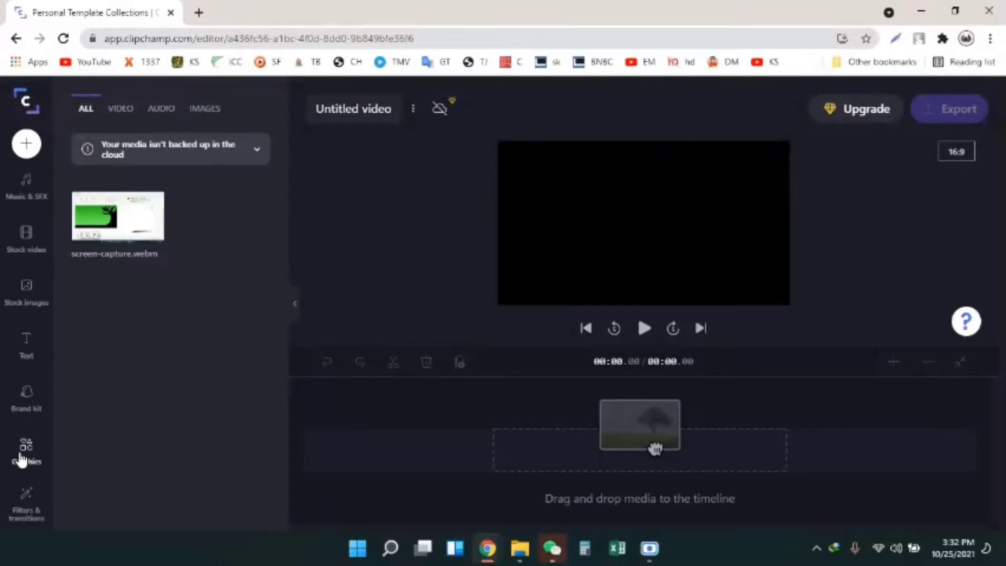
{"action": "scroll", "coordinate": [24, 463], "scroll_direction": "up", "scroll_amount": 2}
{"action": "scroll", "coordinate": [24, 463], "scroll_direction": "up", "scroll_amount": 4}
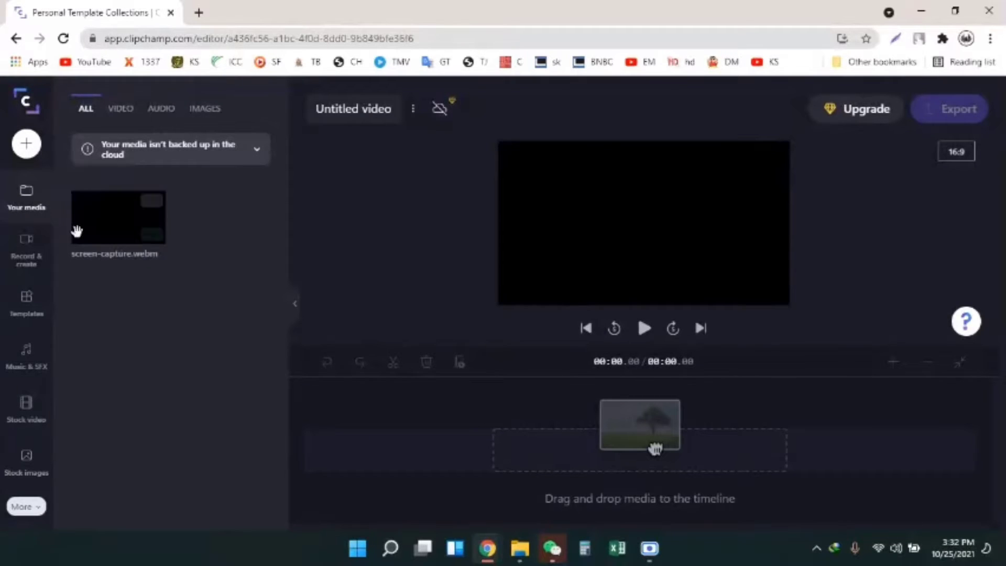
Step: Place screen-capture.webm from the project's media on the timeline, starting at the beginning
{"action": "mouse_move", "coordinate": [126, 219]}
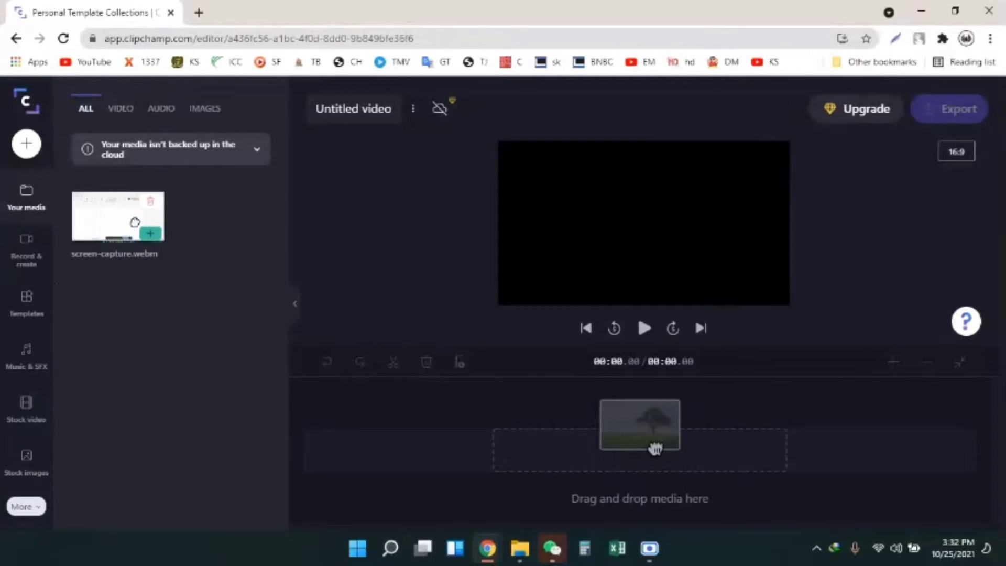
{"action": "left_click_drag", "start_coordinate": [126, 219], "coordinate": [430, 459]}
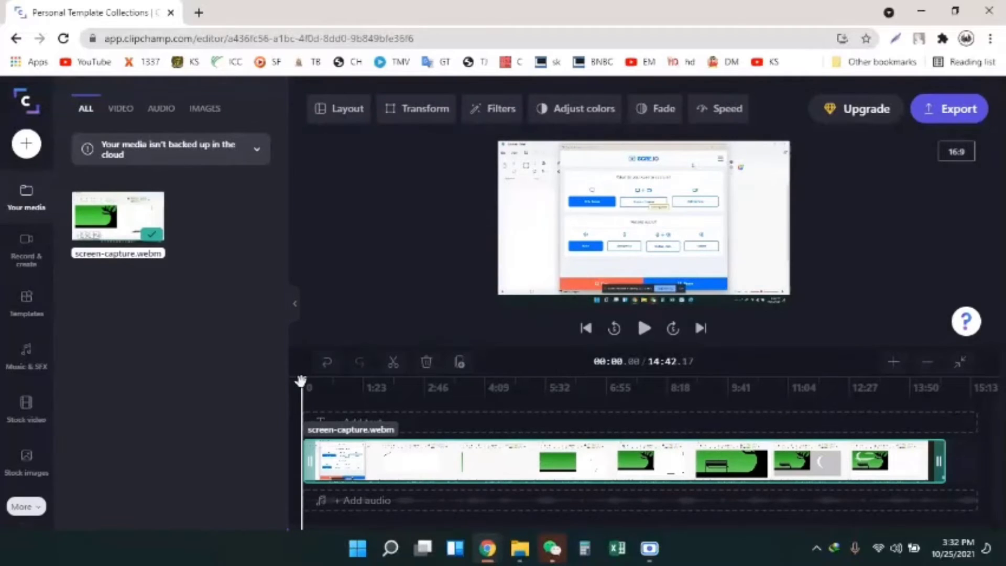
{"action": "left_click", "coordinate": [156, 108]}
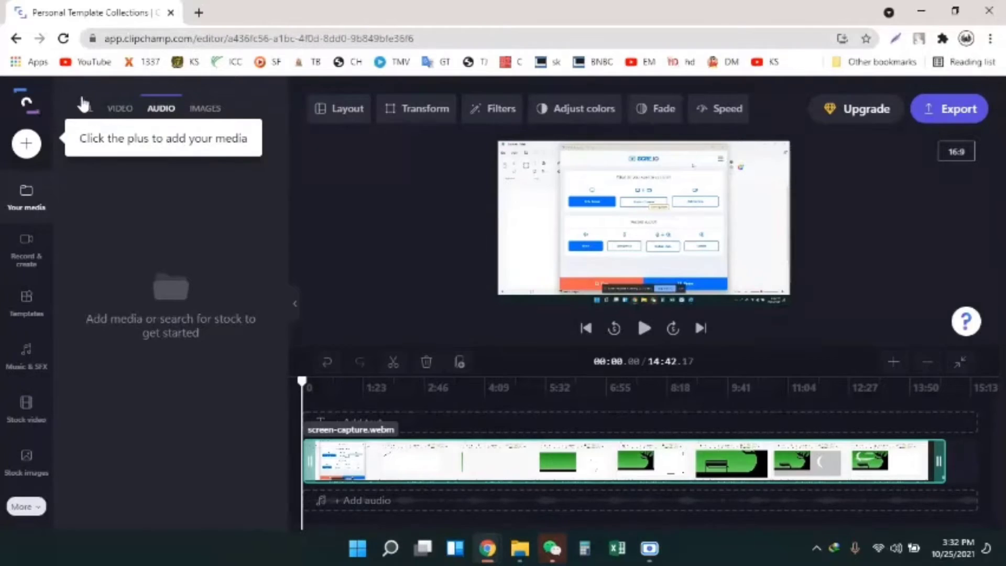
{"action": "left_click", "coordinate": [85, 108]}
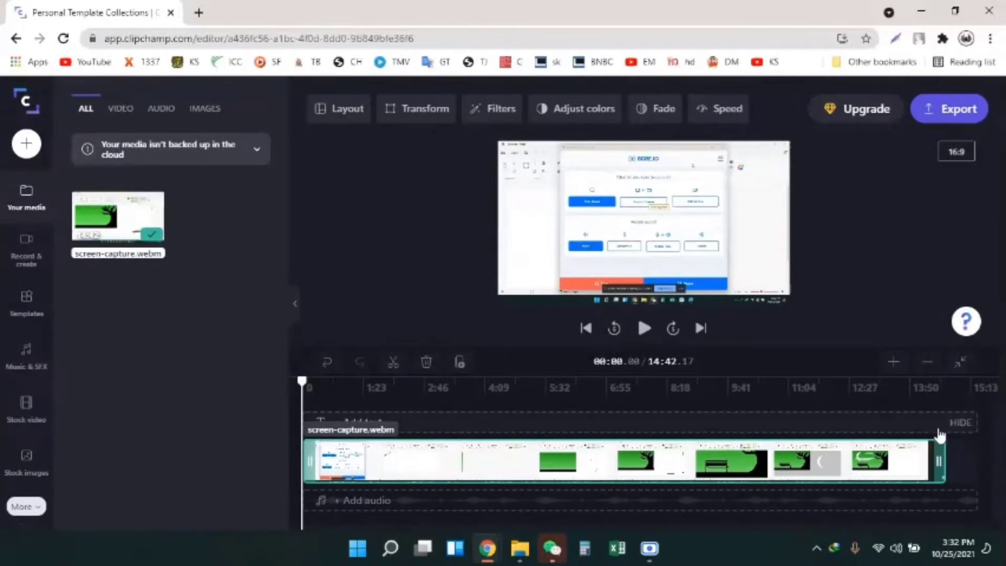
{"action": "mouse_move", "coordinate": [311, 388]}
{"action": "left_mouse_down"}
{"action": "mouse_move", "coordinate": [827, 417]}
{"action": "mouse_move", "coordinate": [638, 451]}
{"action": "mouse_move", "coordinate": [838, 452]}
{"action": "mouse_move", "coordinate": [418, 446]}
{"action": "mouse_move", "coordinate": [276, 460]}
{"action": "mouse_move", "coordinate": [303, 464]}
{"action": "left_mouse_up"}
{"action": "left_click", "coordinate": [343, 382]}
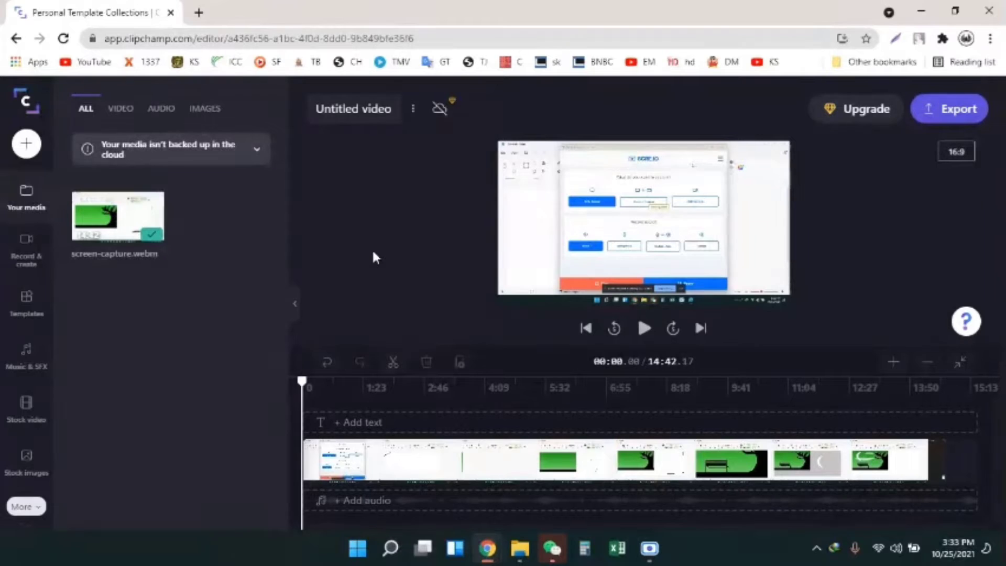
{"action": "left_click", "coordinate": [325, 463]}
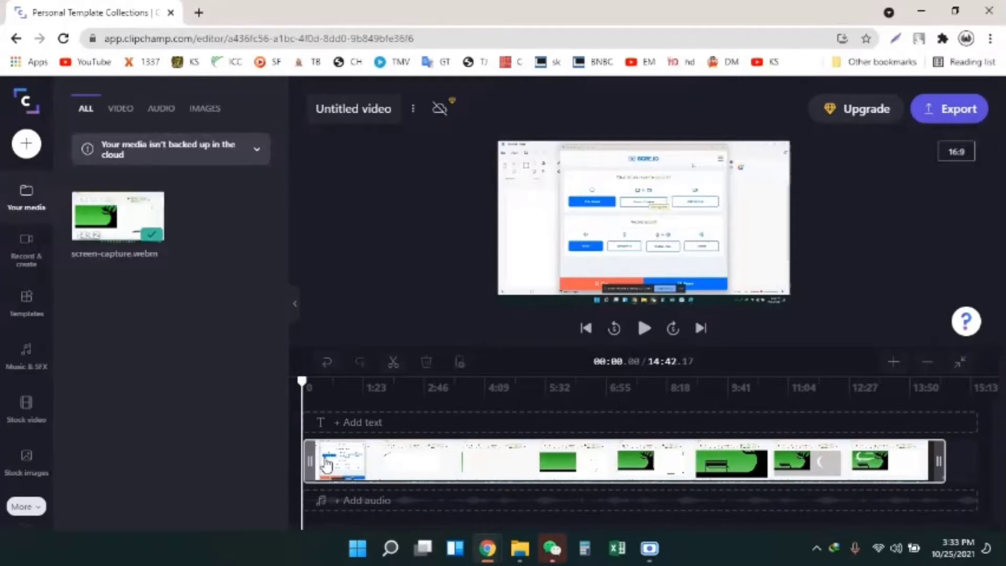
{"action": "left_click", "coordinate": [464, 469]}
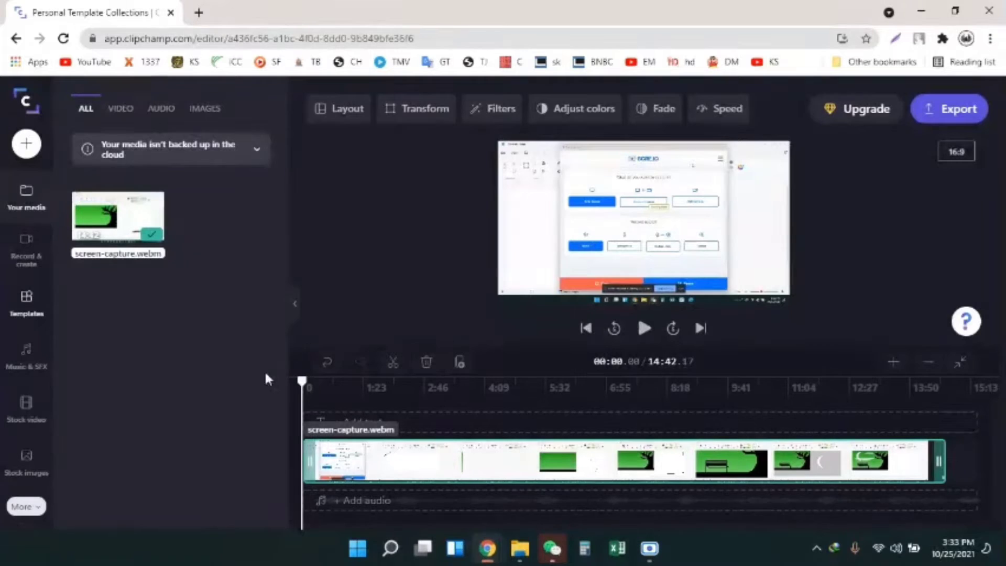
Step: Split the screen-capture.webm clip on the timeline at 00:08.05
{"action": "mouse_move", "coordinate": [302, 384]}
{"action": "left_mouse_down"}
{"action": "mouse_move", "coordinate": [271, 397]}
{"action": "mouse_move", "coordinate": [308, 384]}
{"action": "mouse_move", "coordinate": [287, 381]}
{"action": "mouse_move", "coordinate": [307, 382]}
{"action": "left_mouse_up"}
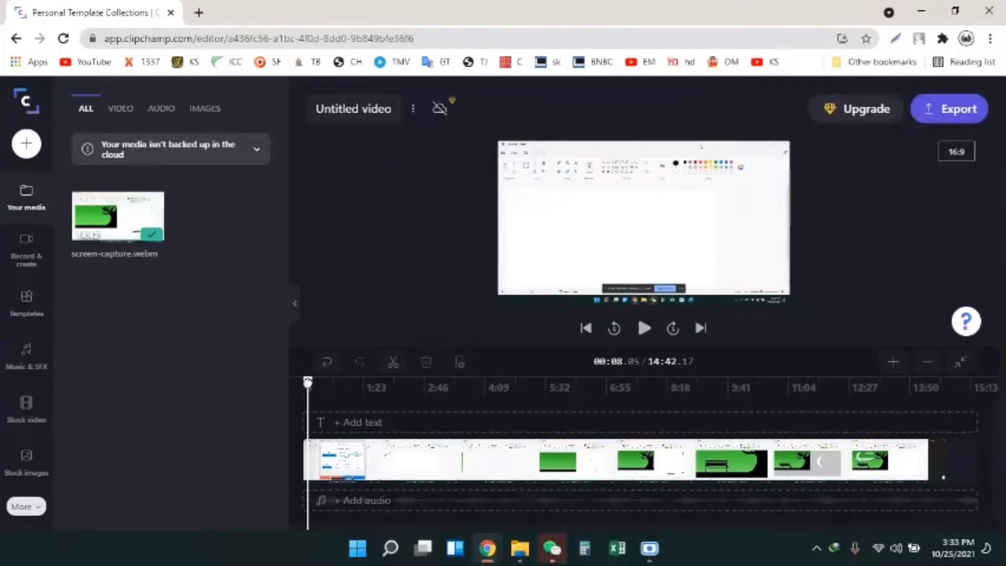
{"action": "left_click", "coordinate": [392, 457]}
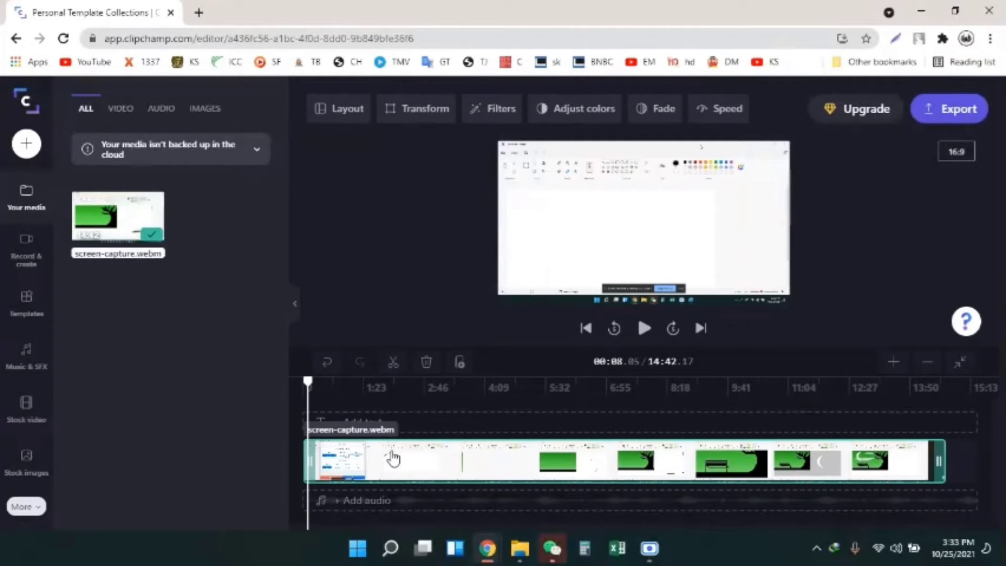
{"action": "left_click", "coordinate": [397, 370]}
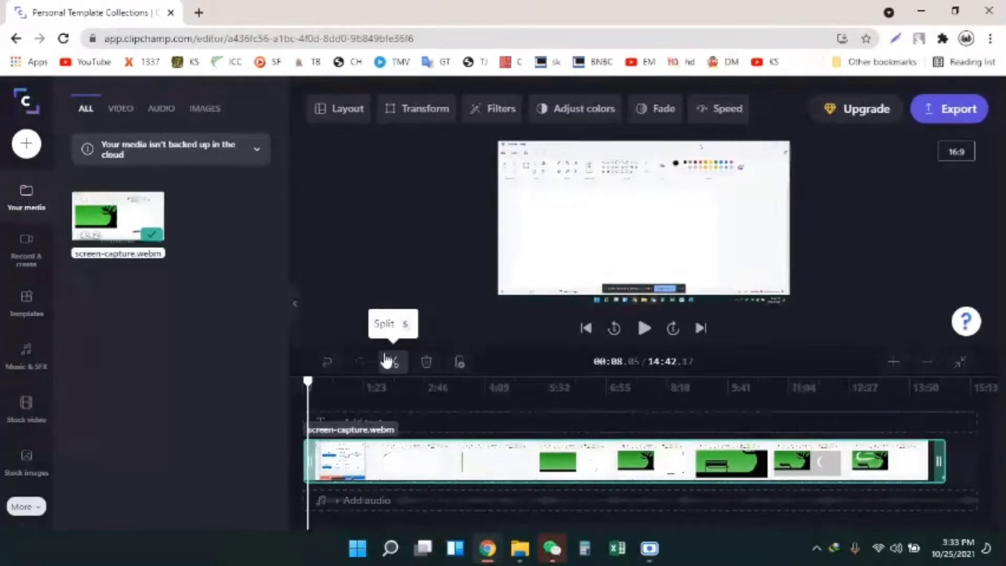
{"action": "left_click", "coordinate": [387, 361]}
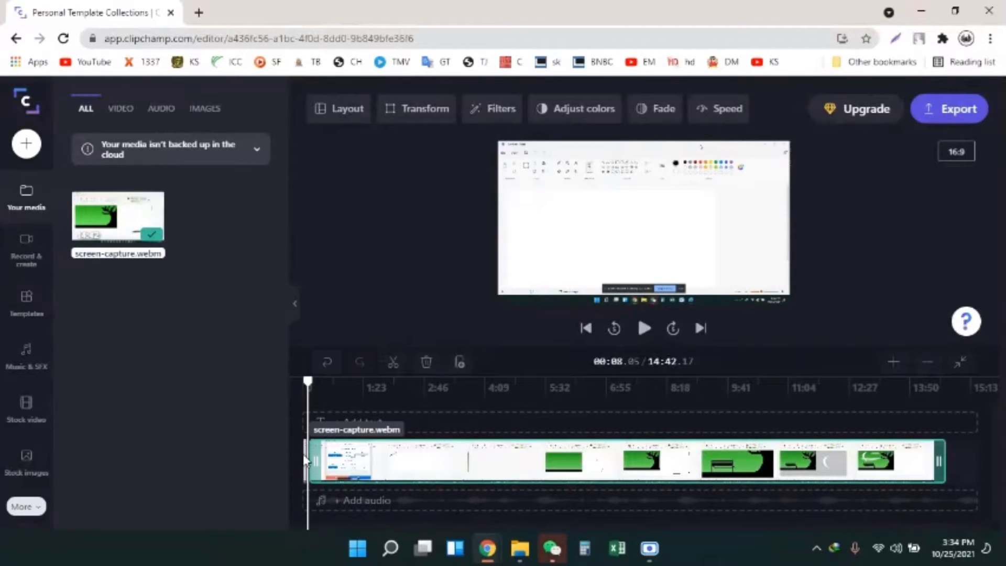
Step: Undo the split of the screen-capture.webm clip and redo it
{"action": "left_click", "coordinate": [327, 361]}
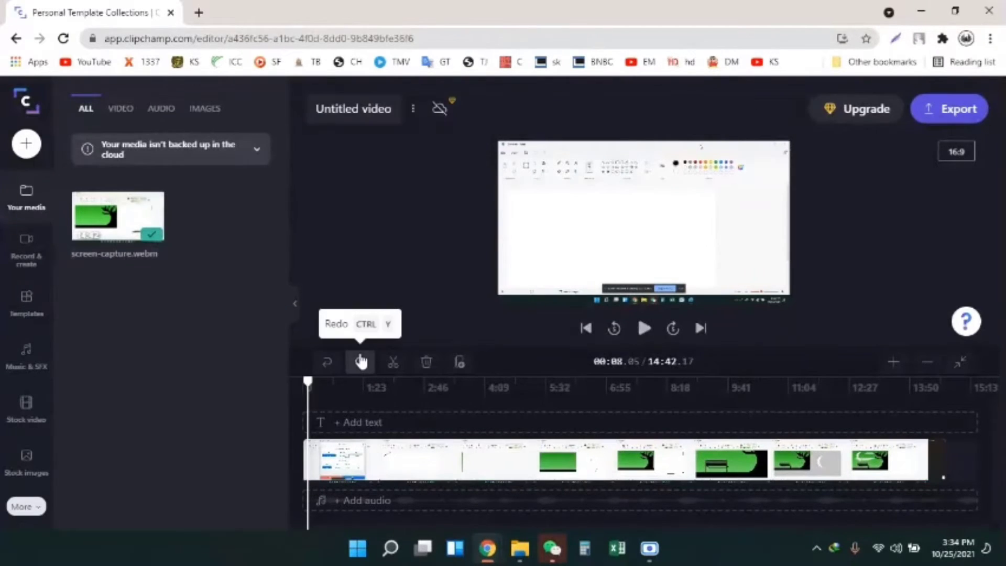
{"action": "left_click", "coordinate": [360, 362]}
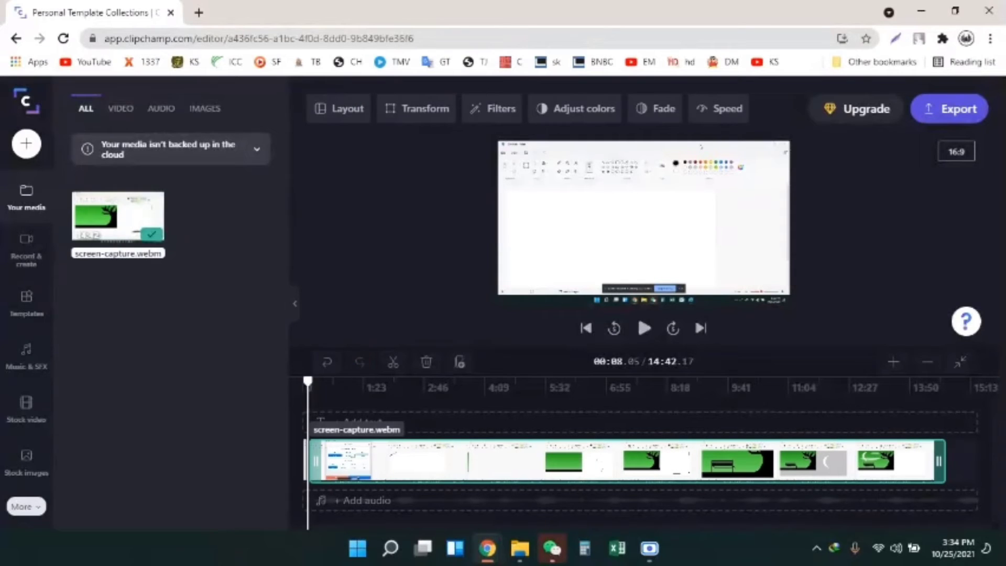
Step: Delete the short piece before the split and move the remaining screen-capture.webm clip to the start of the timeline
{"action": "left_click", "coordinate": [304, 449]}
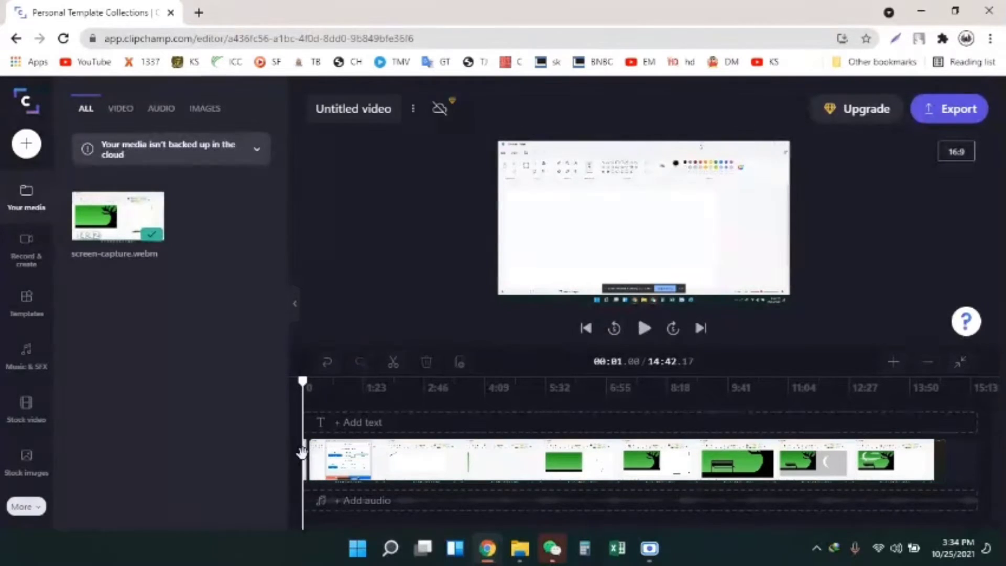
{"action": "left_click_drag", "start_coordinate": [303, 452], "coordinate": [305, 452]}
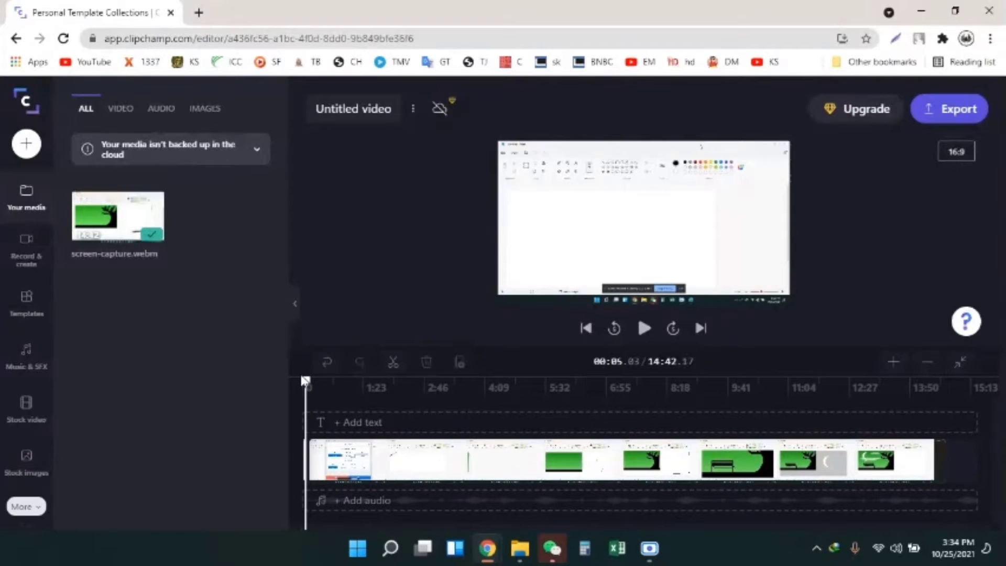
{"action": "left_click_drag", "start_coordinate": [311, 388], "coordinate": [329, 388]}
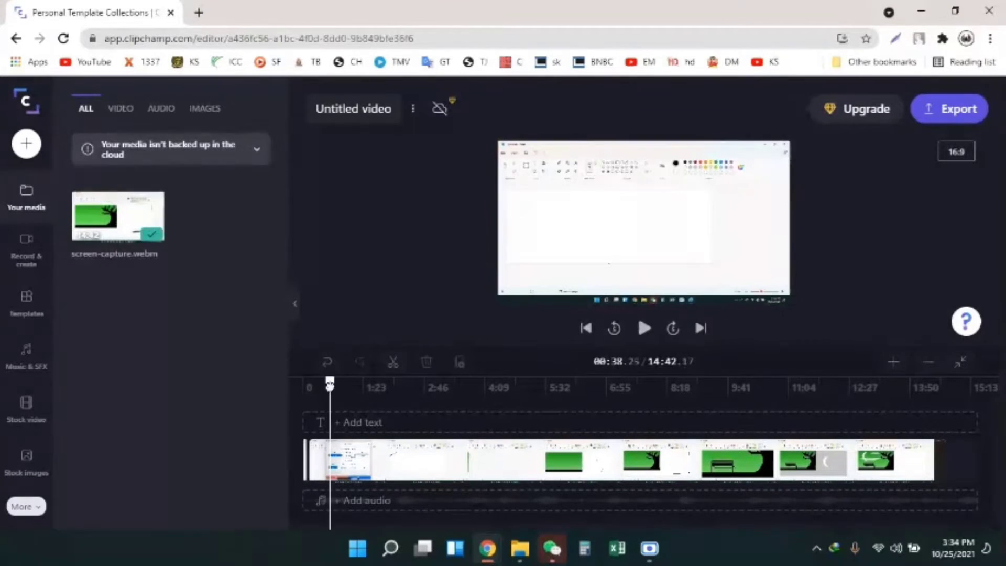
{"action": "left_click", "coordinate": [306, 461]}
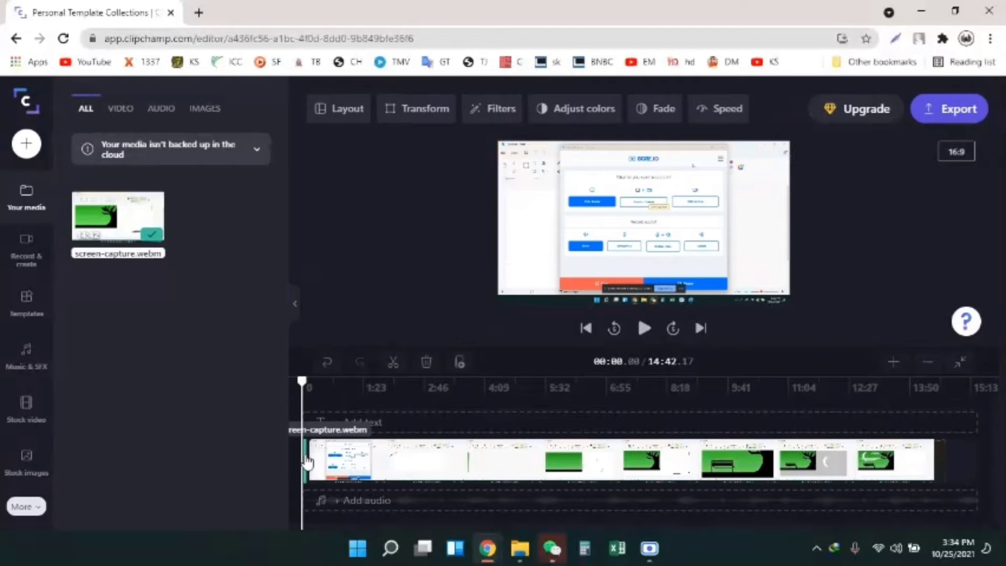
{"action": "left_click", "coordinate": [426, 362]}
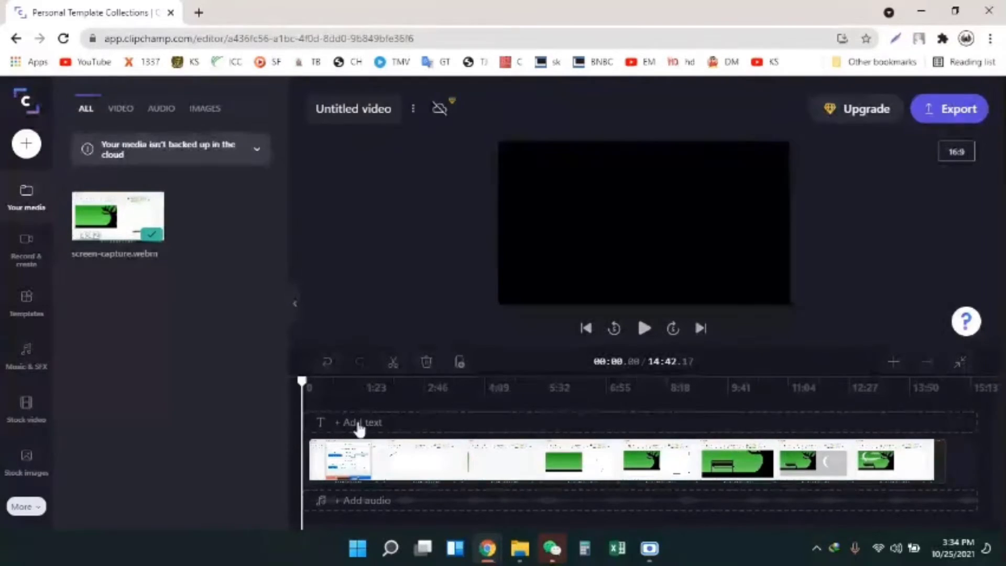
{"action": "left_click_drag", "start_coordinate": [377, 461], "coordinate": [352, 450]}
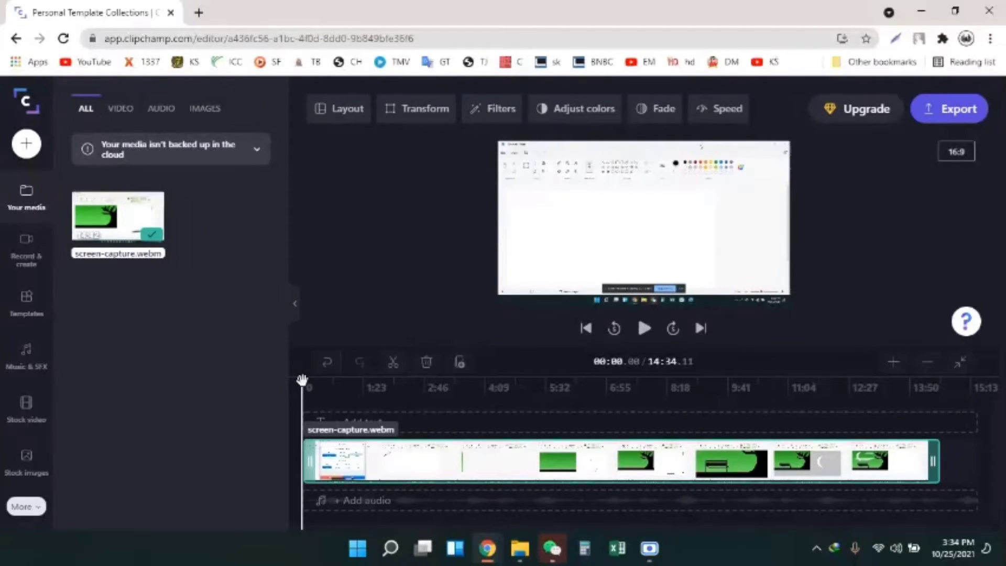
Step: Split the screen-capture.webm clip near its end, at 14:29.72
{"action": "left_click_drag", "start_coordinate": [302, 381], "coordinate": [938, 381]}
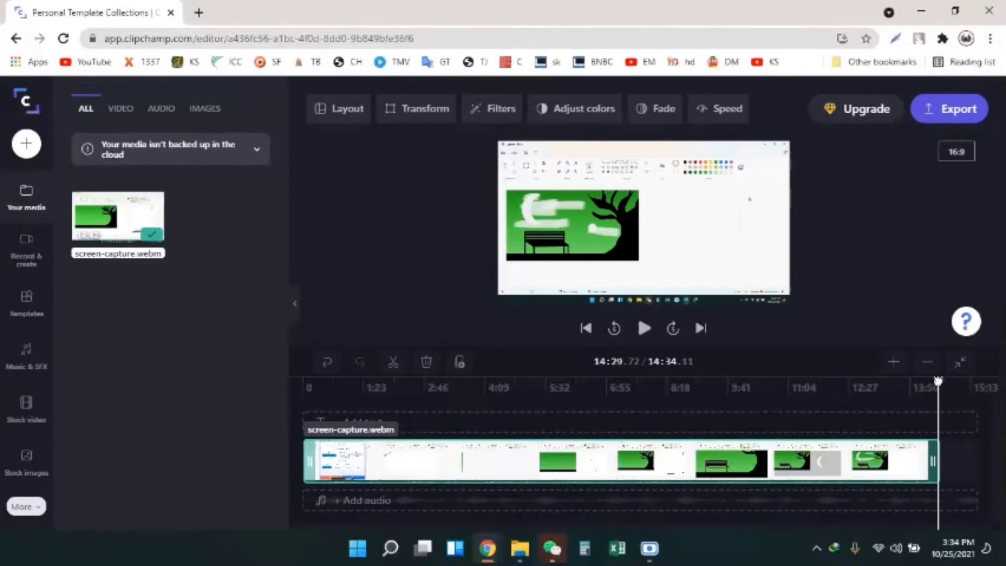
{"action": "left_click", "coordinate": [945, 519]}
{"action": "left_click", "coordinate": [916, 468]}
{"action": "left_click_drag", "start_coordinate": [936, 385], "coordinate": [934, 387]}
{"action": "left_click", "coordinate": [730, 466]}
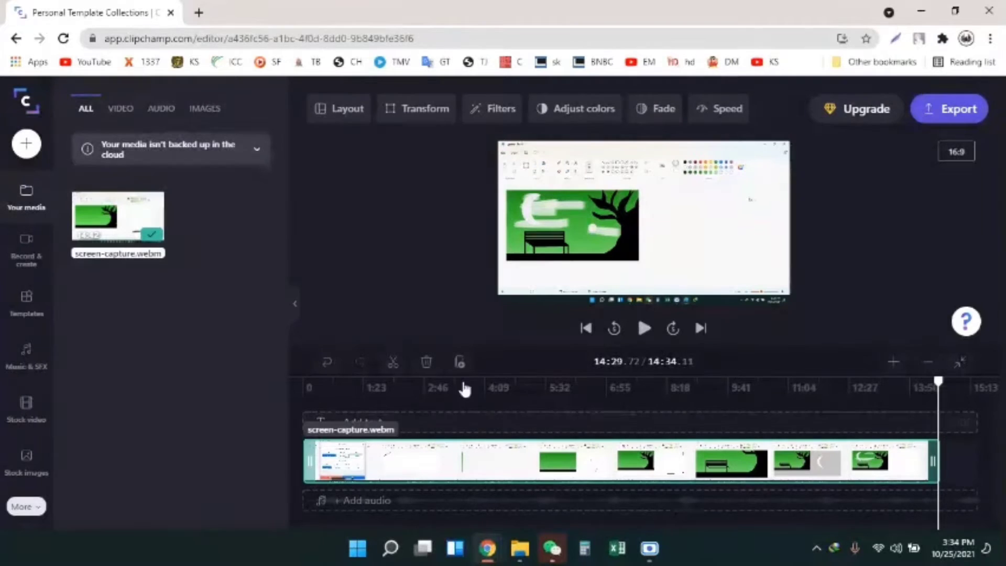
{"action": "left_click", "coordinate": [393, 361]}
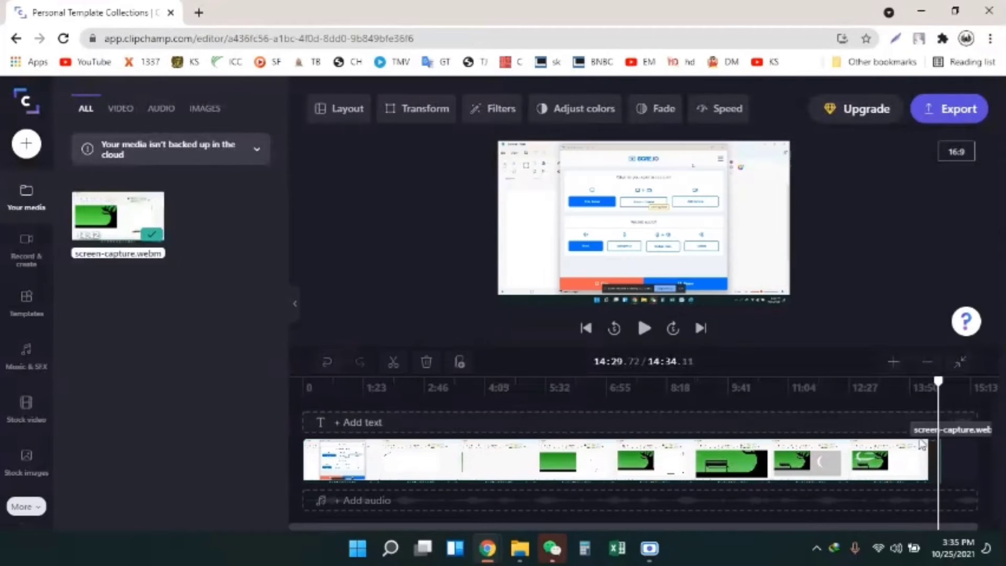
Step: Extend the end of the longer screen-capture.webm piece to 14:34.11, undoing and repeating the first adjustment
{"action": "left_click_drag", "start_coordinate": [935, 381], "coordinate": [891, 381]}
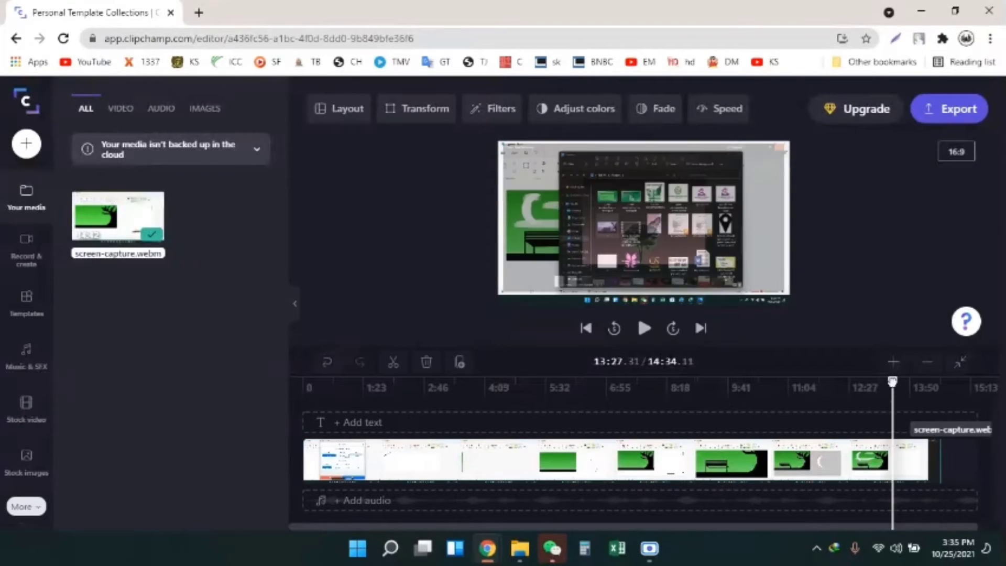
{"action": "left_click", "coordinate": [942, 455]}
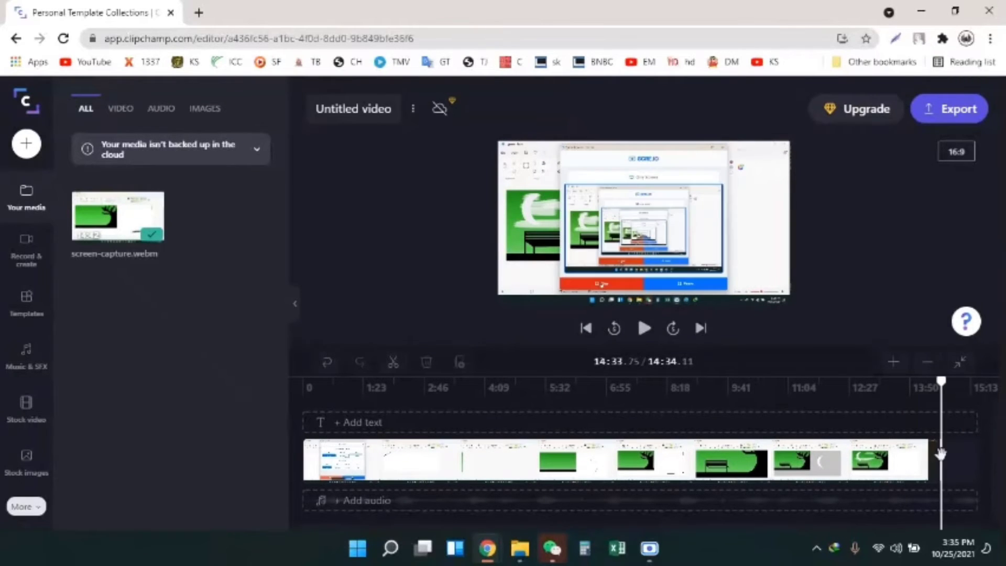
{"action": "left_click", "coordinate": [953, 453]}
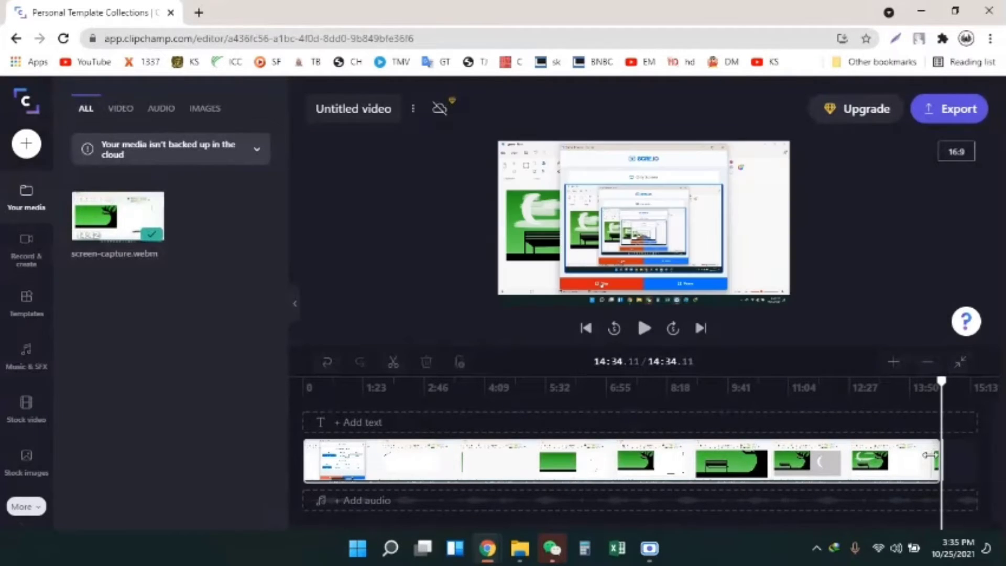
{"action": "mouse_move", "coordinate": [930, 454]}
{"action": "left_mouse_down"}
{"action": "mouse_move", "coordinate": [951, 452]}
{"action": "mouse_move", "coordinate": [910, 458]}
{"action": "mouse_move", "coordinate": [941, 448]}
{"action": "left_mouse_up"}
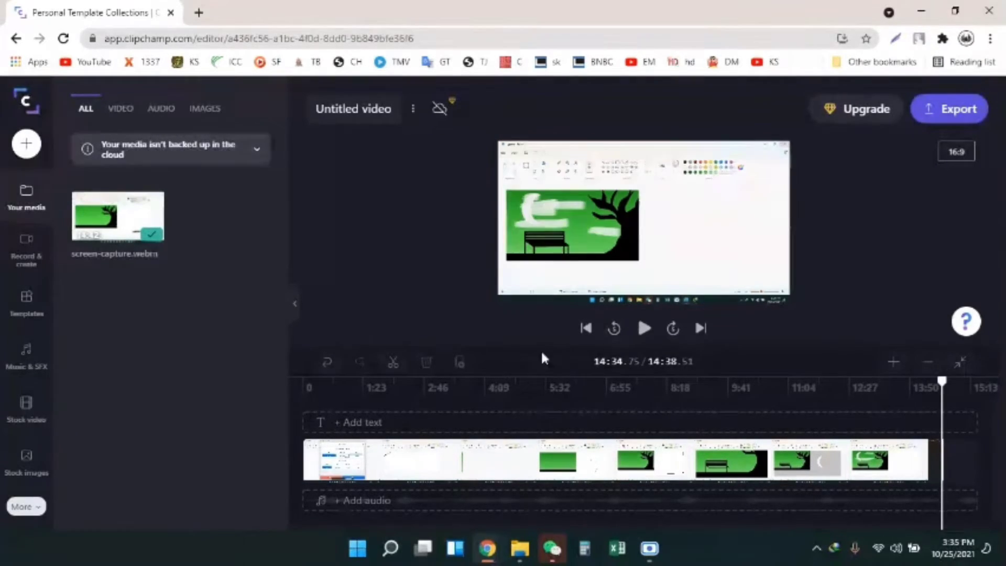
{"action": "left_click", "coordinate": [328, 360]}
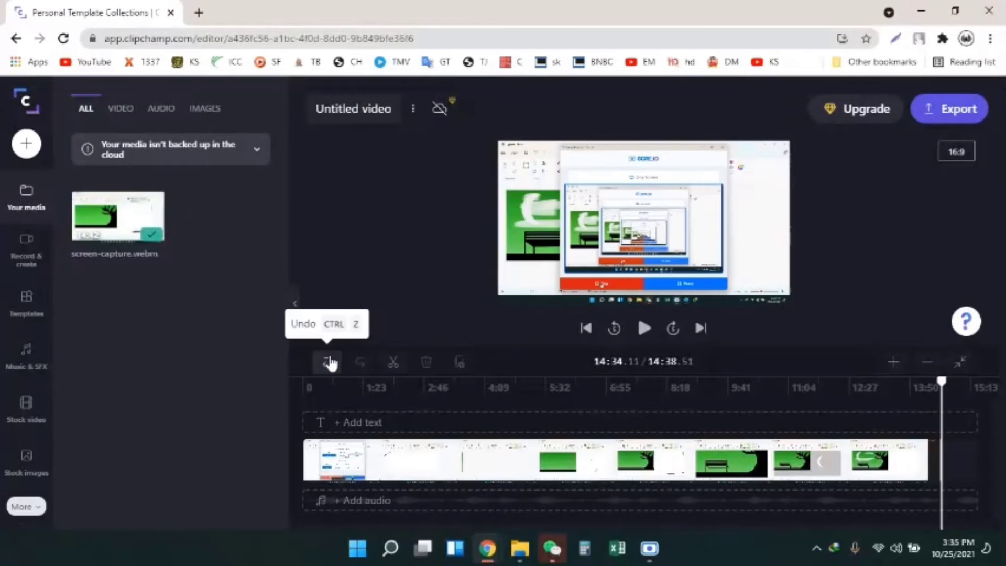
{"action": "left_click", "coordinate": [920, 468]}
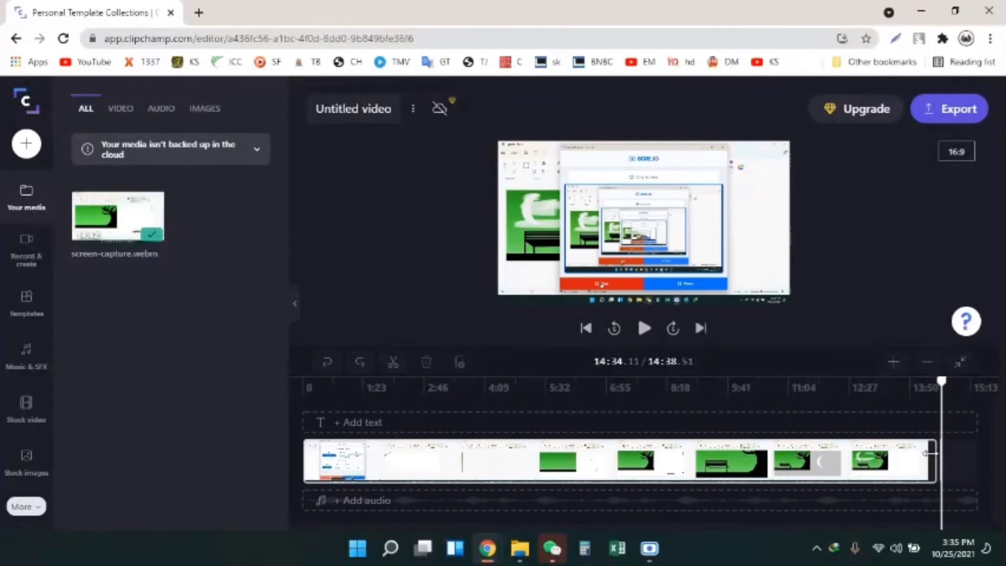
{"action": "mouse_move", "coordinate": [931, 453]}
{"action": "left_mouse_down"}
{"action": "mouse_move", "coordinate": [917, 457]}
{"action": "mouse_move", "coordinate": [942, 457]}
{"action": "left_mouse_up"}
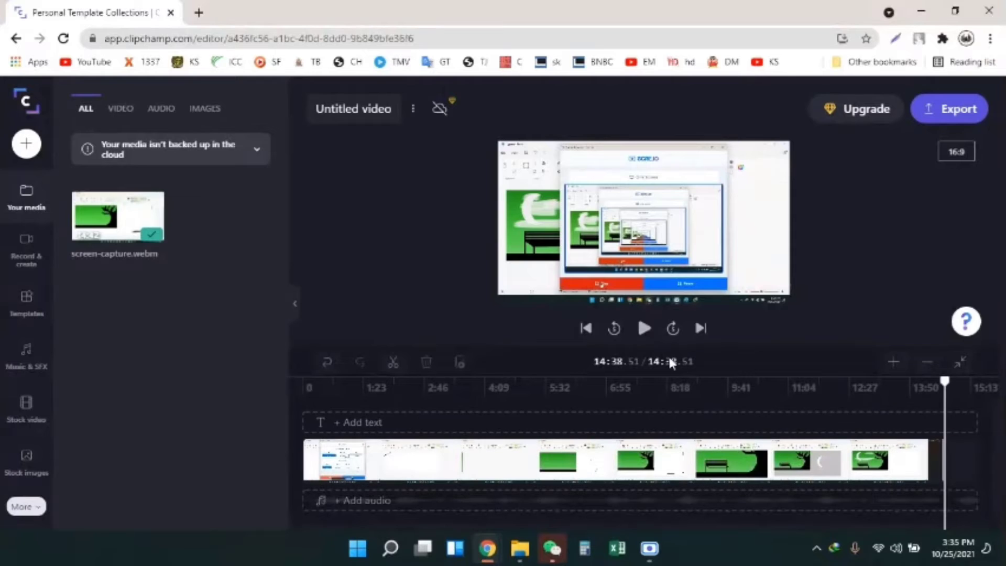
Step: Delete the short split-off piece at the end of the timeline
{"action": "left_click_drag", "start_coordinate": [945, 449], "coordinate": [840, 450]}
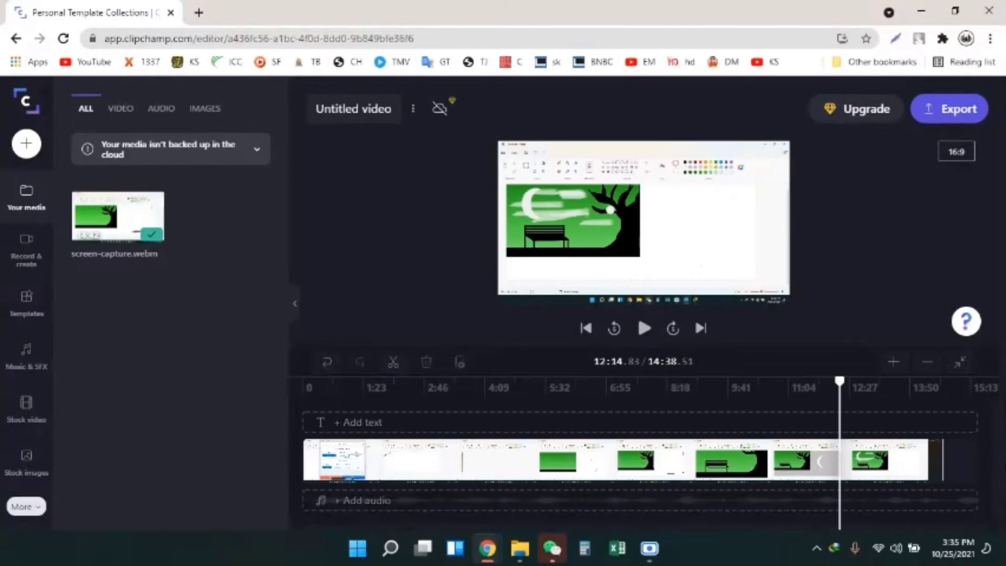
{"action": "left_click", "coordinate": [941, 453]}
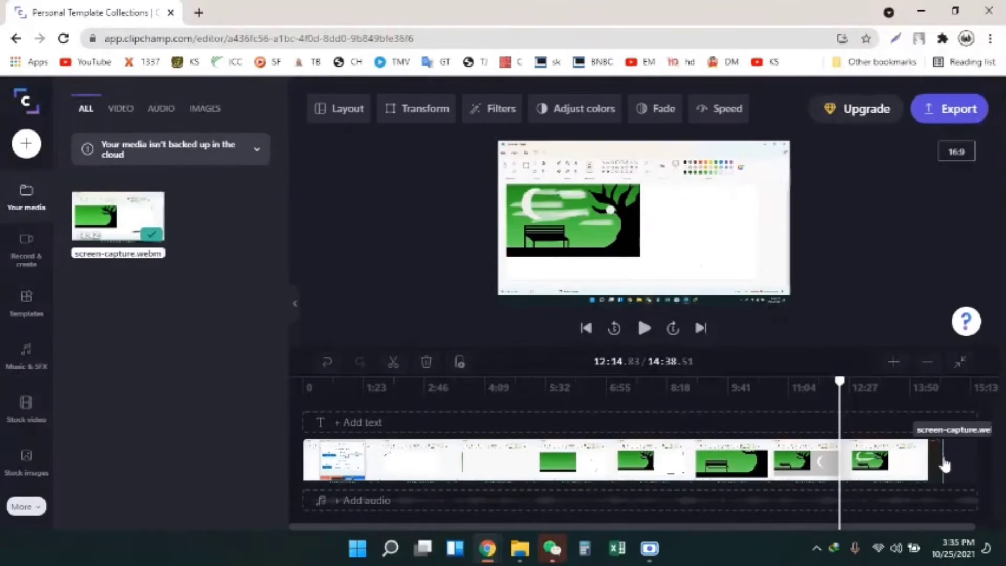
{"action": "left_click", "coordinate": [426, 361]}
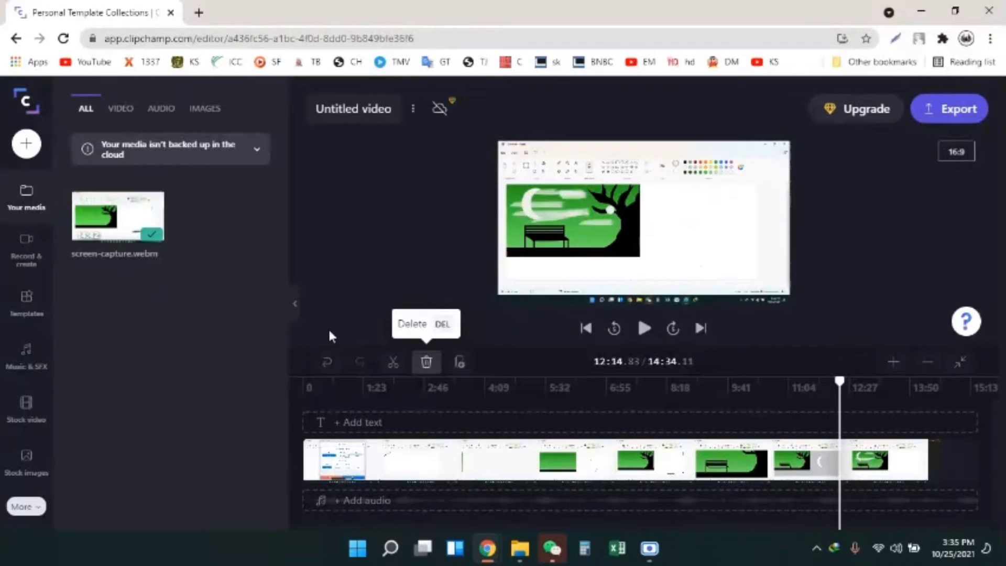
Step: Start a text to speech recording with the text "hi guys iam happy" and preview it
{"action": "left_click", "coordinate": [24, 251]}
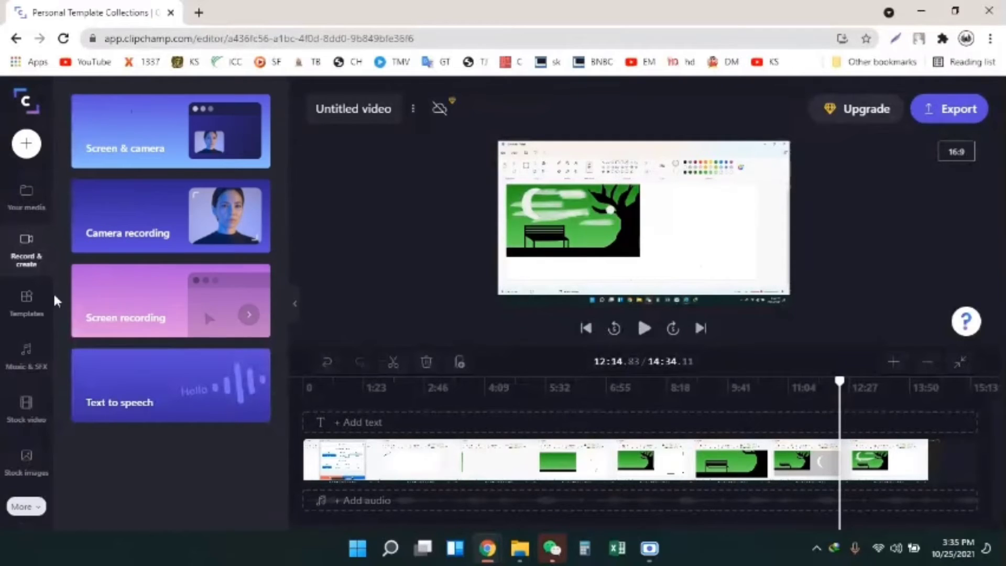
{"action": "left_click", "coordinate": [169, 406]}
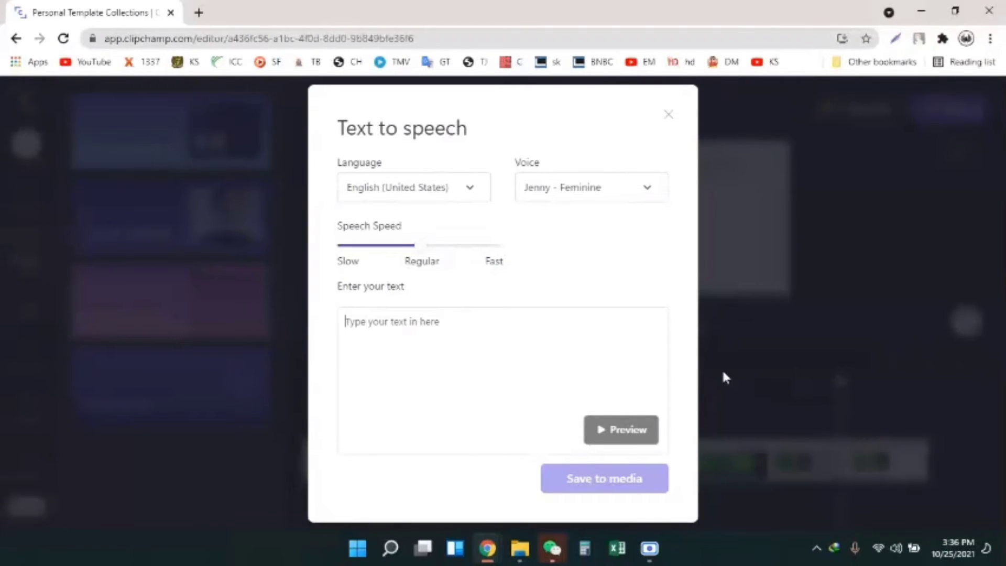
{"action": "type", "text": "hi guys iam happy"}
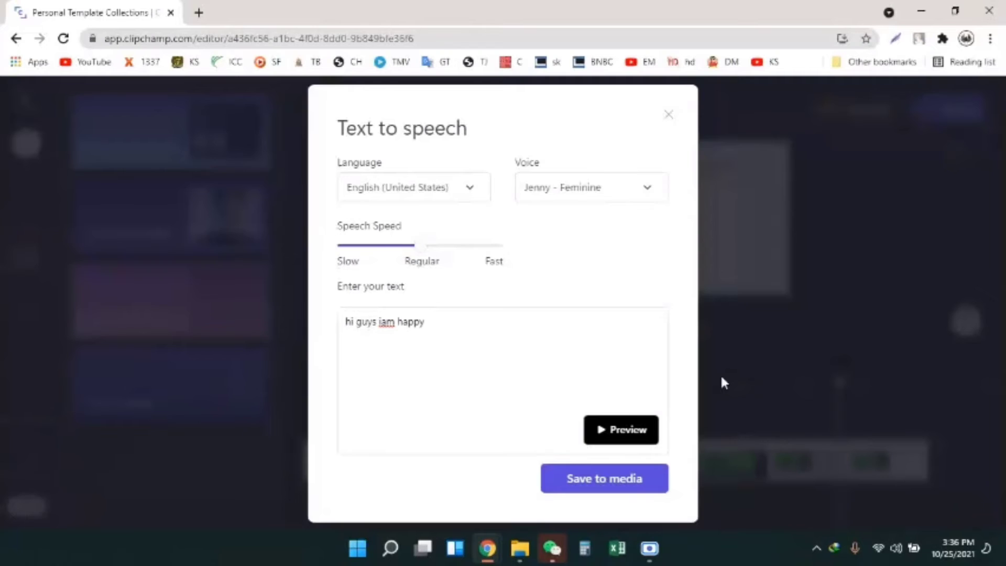
{"action": "left_click", "coordinate": [619, 419]}
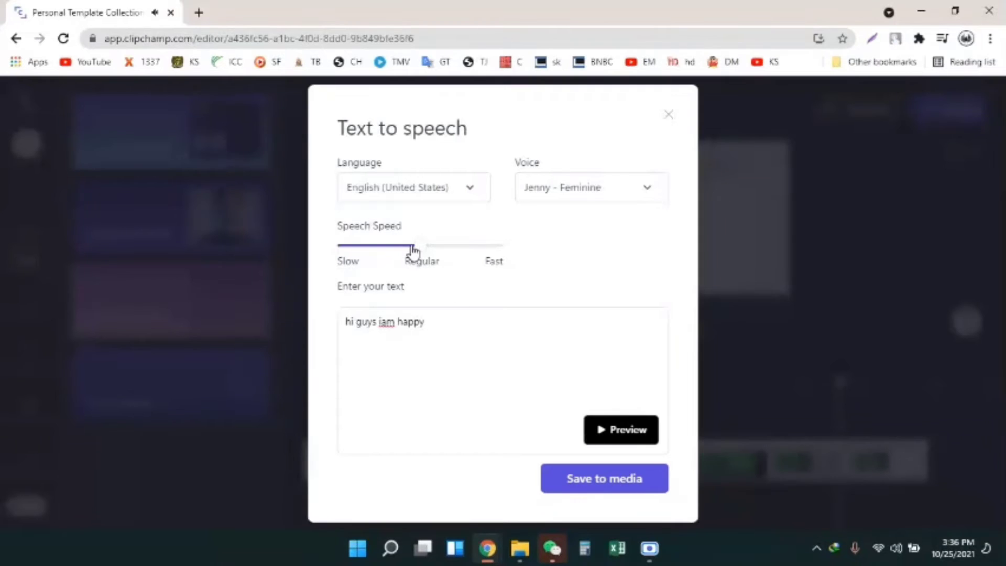
Step: Reduce the speech speed in stages to the slowest setting, previewing the speech after each change
{"action": "left_click_drag", "start_coordinate": [411, 251], "coordinate": [364, 252]}
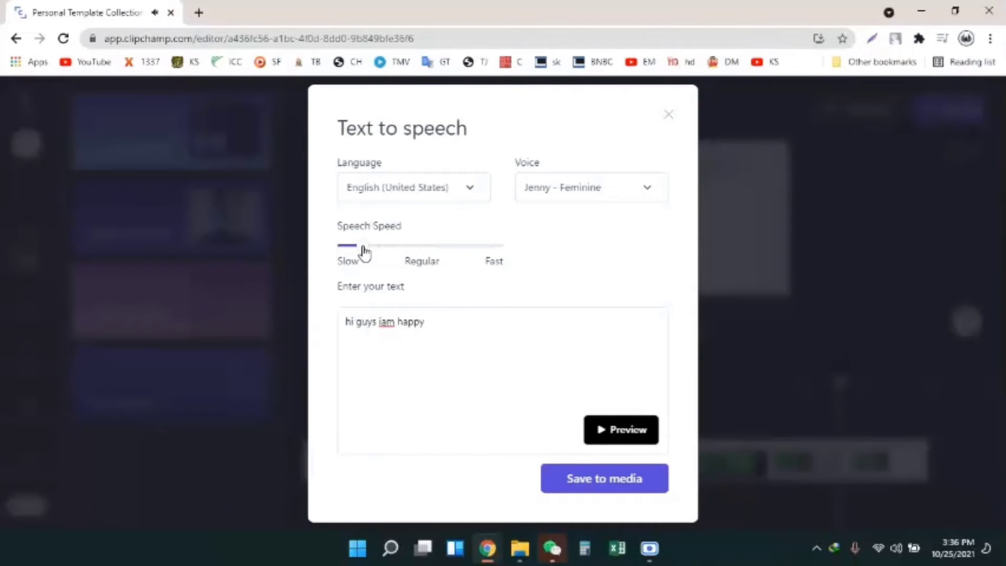
{"action": "left_click", "coordinate": [630, 430]}
{"action": "left_click_drag", "start_coordinate": [361, 246], "coordinate": [309, 261]}
{"action": "left_click", "coordinate": [622, 436]}
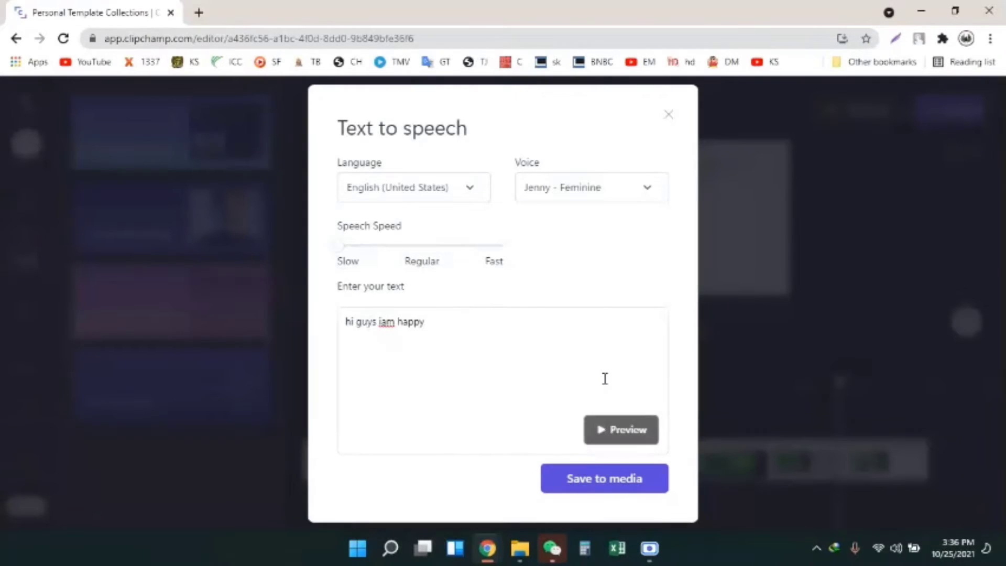
Step: Change the speech voice to Aria - Feminine, preview it and close text to speech without saving
{"action": "left_click", "coordinate": [638, 189]}
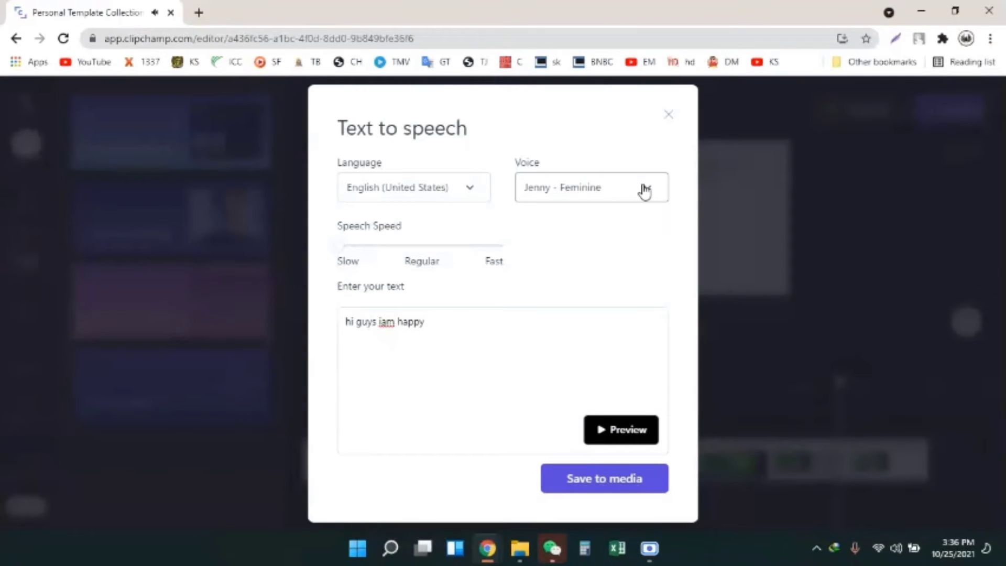
{"action": "scroll", "coordinate": [627, 339], "scroll_direction": "down", "scroll_amount": 5}
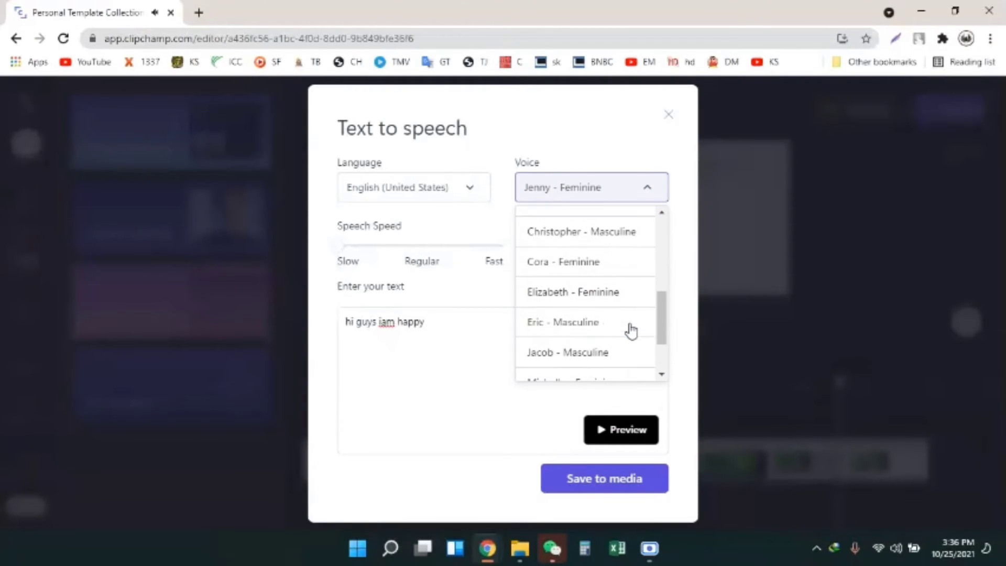
{"action": "scroll", "coordinate": [608, 321], "scroll_direction": "up", "scroll_amount": 3}
{"action": "left_click", "coordinate": [559, 242]}
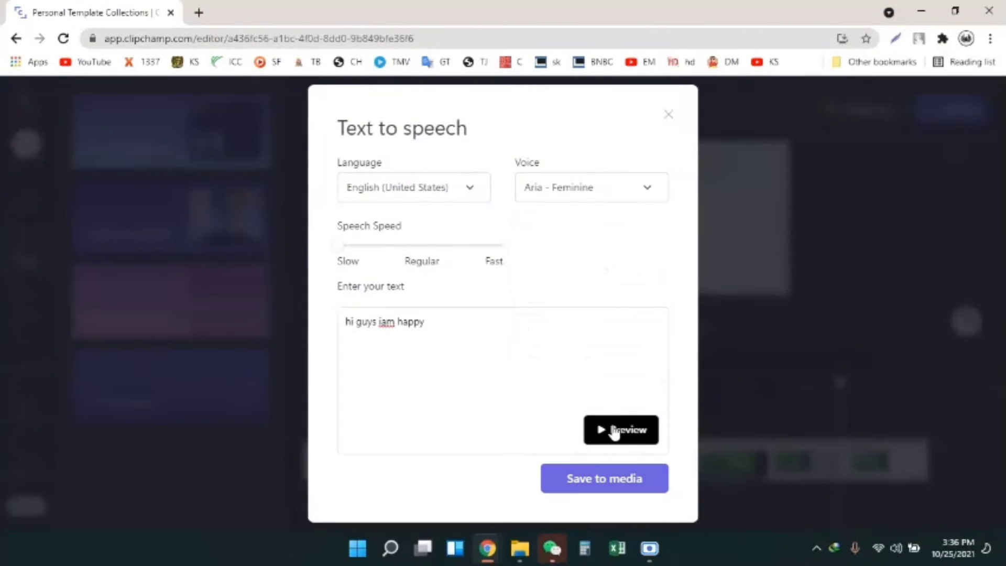
{"action": "left_click", "coordinate": [611, 429]}
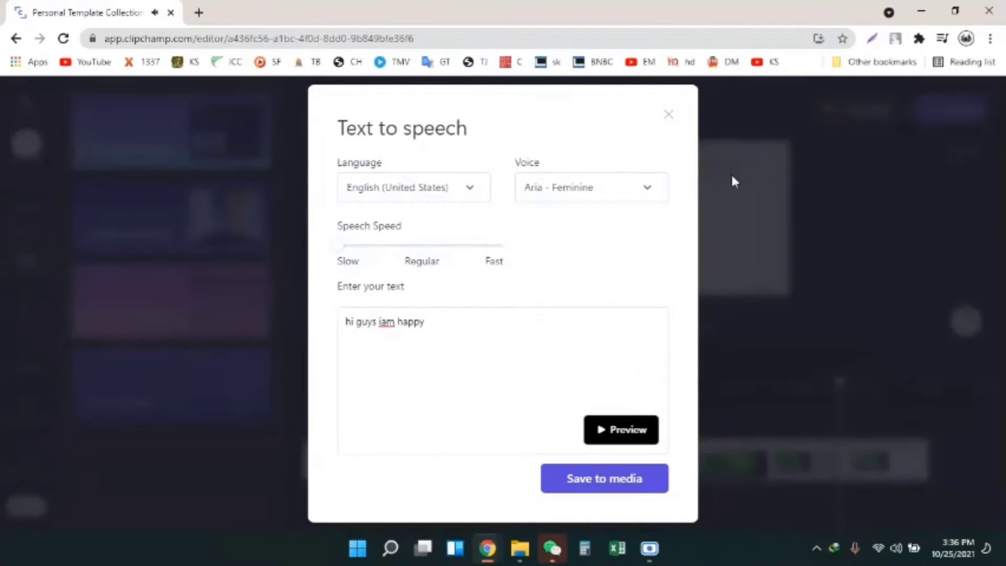
{"action": "left_click", "coordinate": [665, 126]}
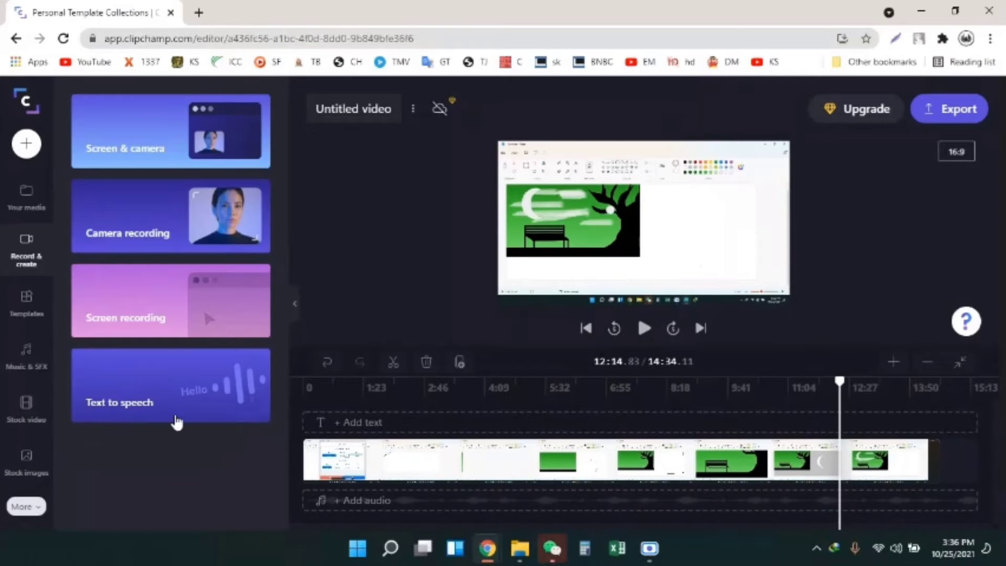
Step: Browse the video template categories and look through the YouTube templates
{"action": "left_click", "coordinate": [25, 309]}
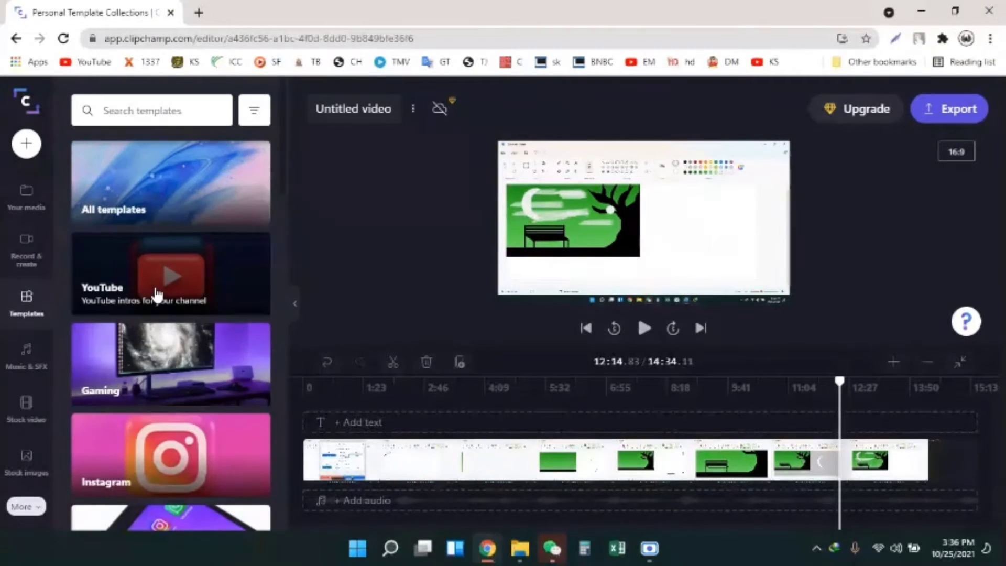
{"action": "scroll", "coordinate": [173, 299], "scroll_direction": "down", "scroll_amount": 6}
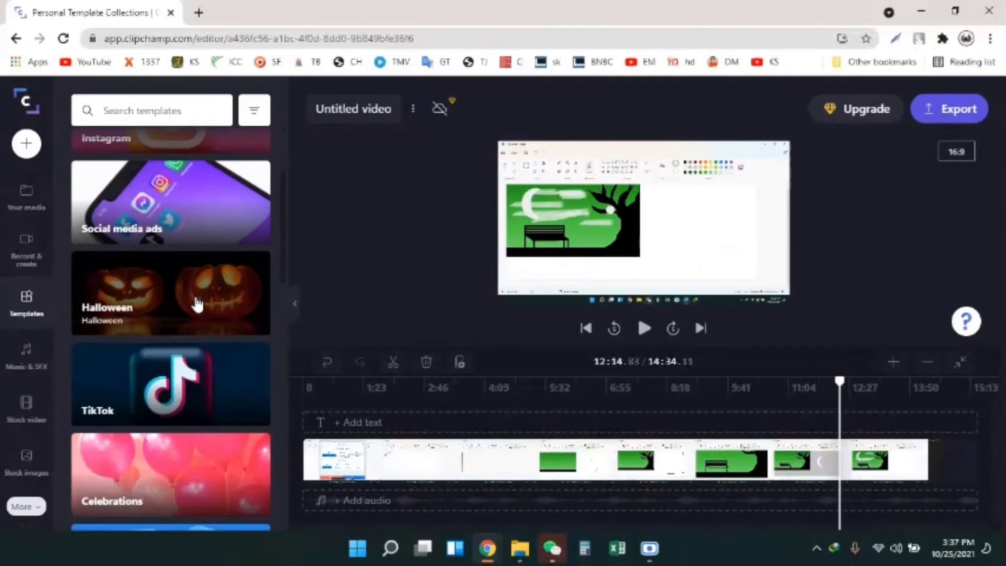
{"action": "scroll", "coordinate": [197, 304], "scroll_direction": "down", "scroll_amount": 4}
{"action": "scroll", "coordinate": [246, 330], "scroll_direction": "up", "scroll_amount": 10}
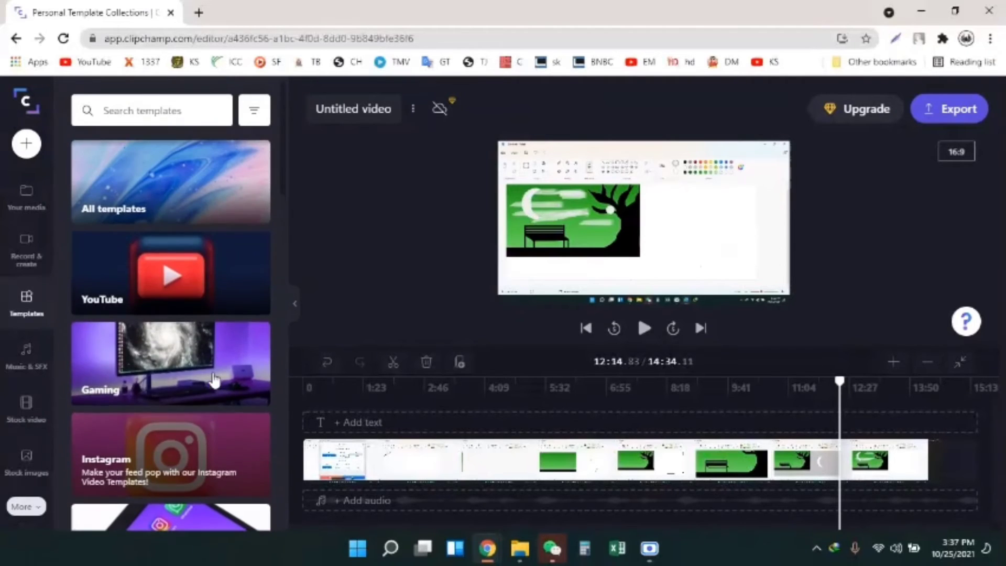
{"action": "left_click", "coordinate": [201, 277]}
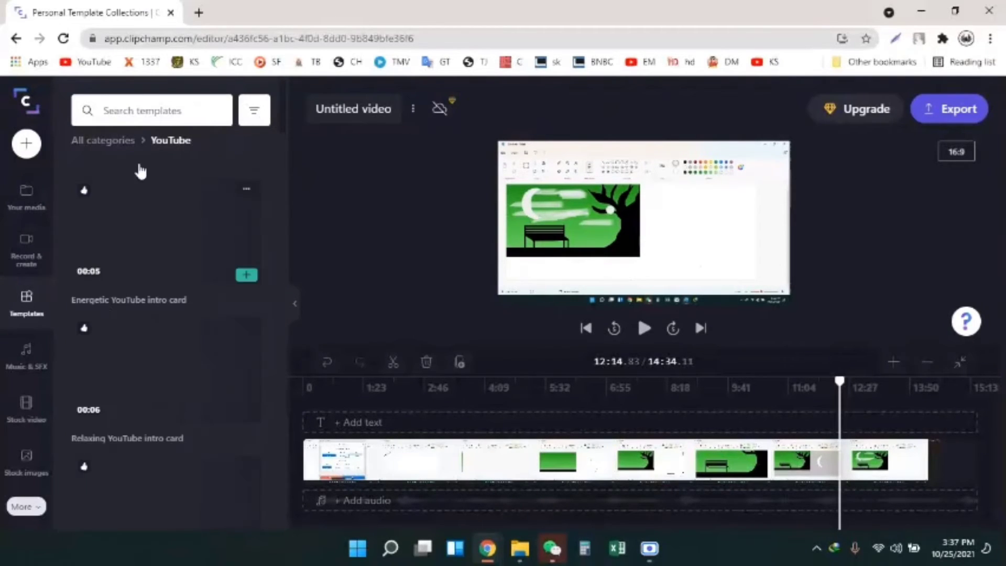
{"action": "scroll", "coordinate": [198, 374], "scroll_direction": "down", "scroll_amount": 3}
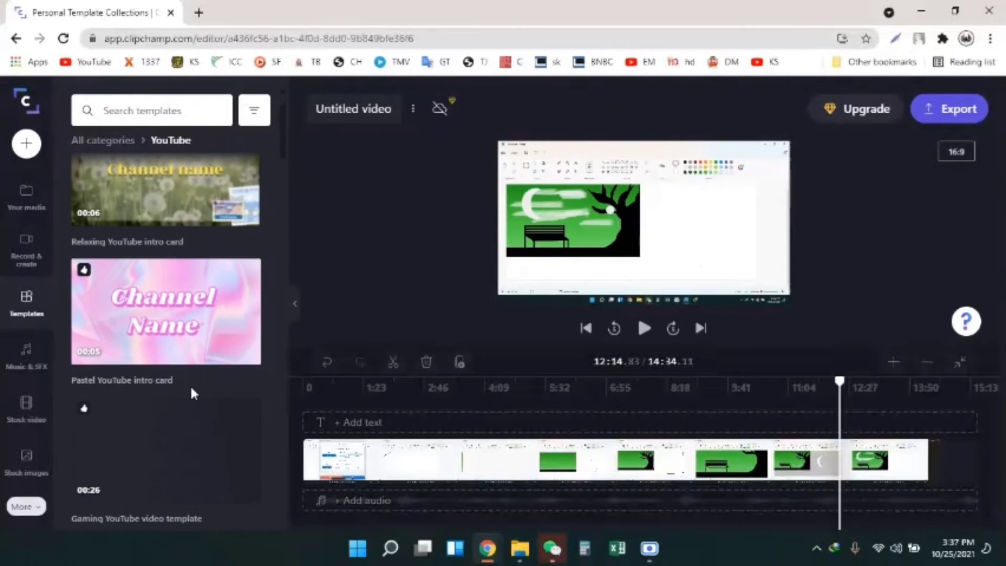
Step: Look further through the YouTube template collection, covering the intro cards, gaming templates and outro cards
{"action": "scroll", "coordinate": [192, 391], "scroll_direction": "down", "scroll_amount": 3}
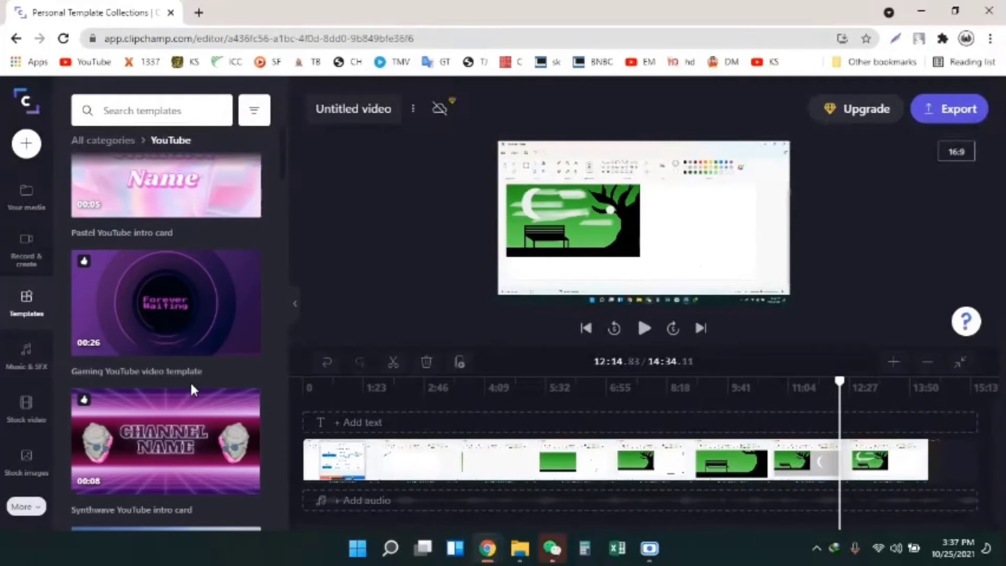
{"action": "scroll", "coordinate": [217, 360], "scroll_direction": "down", "scroll_amount": 3}
{"action": "scroll", "coordinate": [215, 361], "scroll_direction": "up", "scroll_amount": 3}
{"action": "scroll", "coordinate": [213, 359], "scroll_direction": "down", "scroll_amount": 3}
{"action": "scroll", "coordinate": [217, 364], "scroll_direction": "down", "scroll_amount": 3}
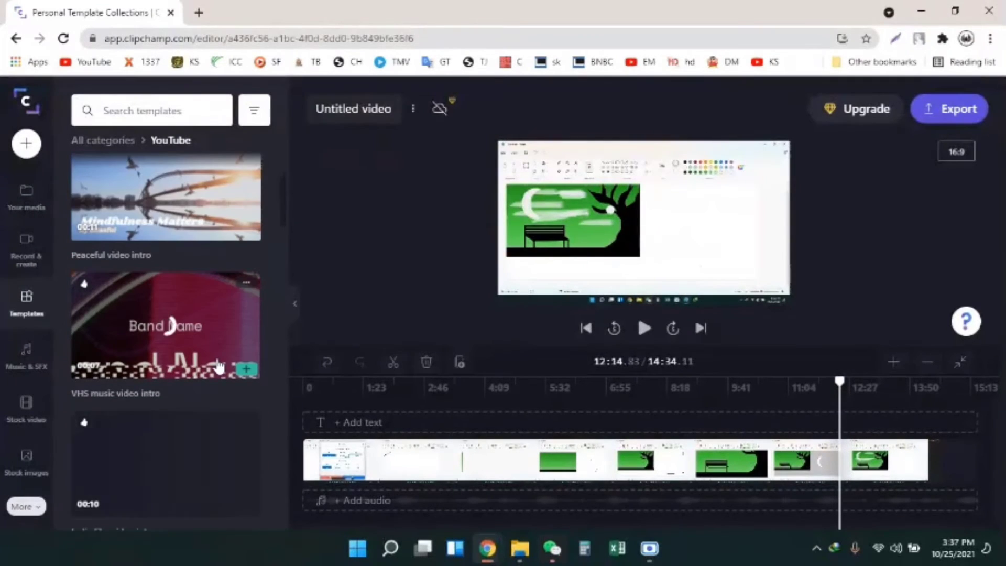
{"action": "scroll", "coordinate": [218, 367], "scroll_direction": "down", "scroll_amount": 3}
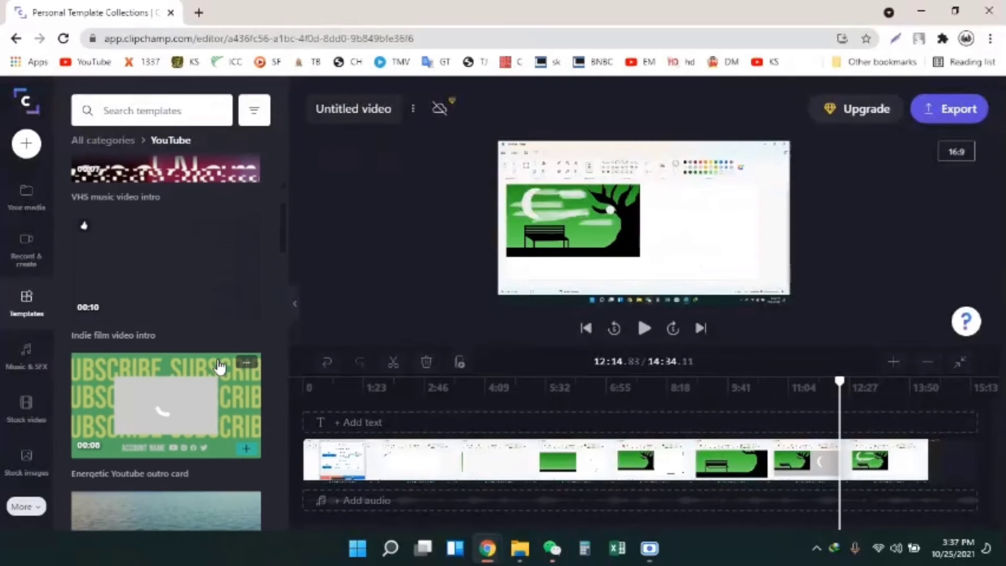
{"action": "scroll", "coordinate": [219, 367], "scroll_direction": "down", "scroll_amount": 3}
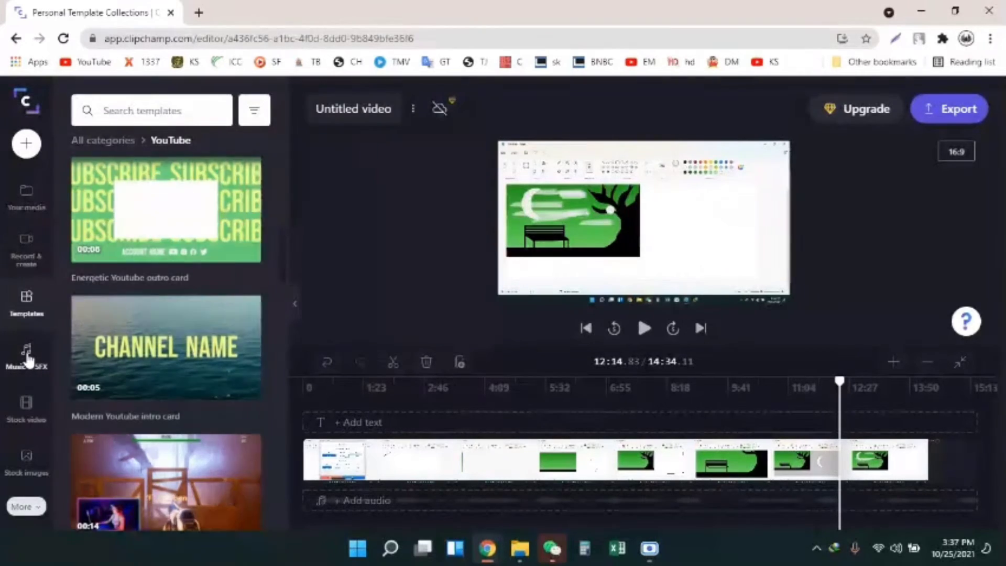
Step: Browse the music and sound effects library by category and preview the premium tracks, including Fragile Beauty 30
{"action": "left_click", "coordinate": [28, 357]}
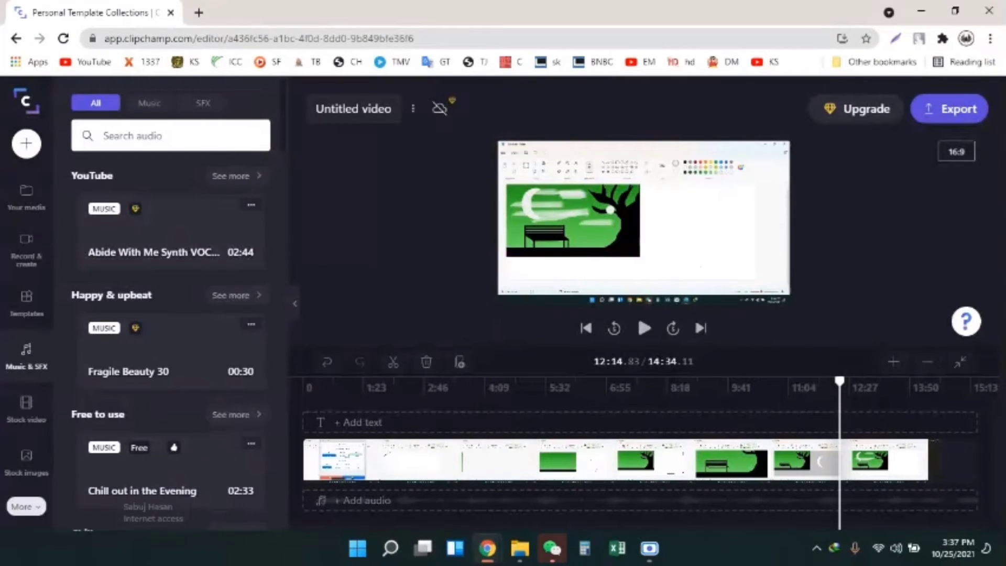
{"action": "scroll", "coordinate": [128, 373], "scroll_direction": "down", "scroll_amount": 5}
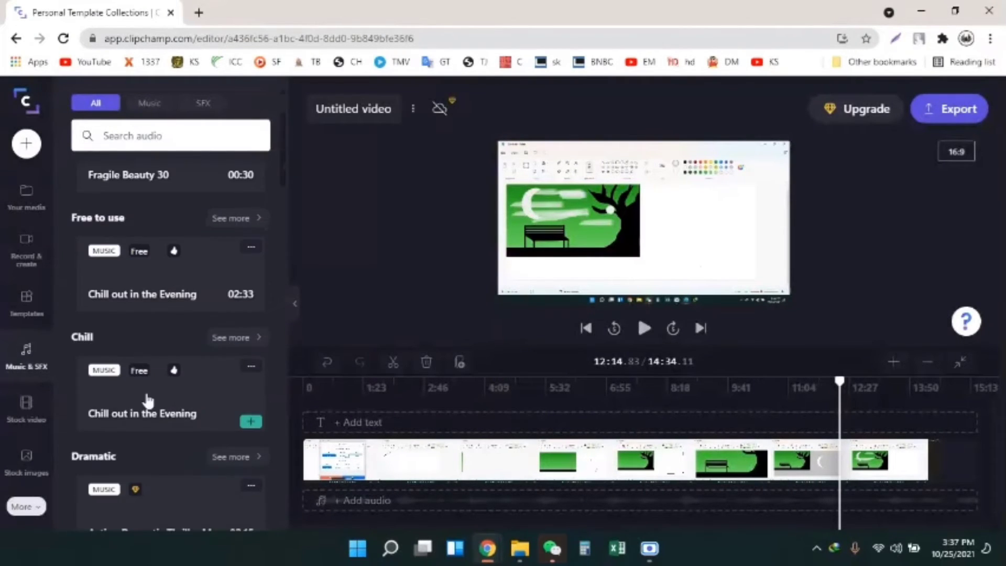
{"action": "scroll", "coordinate": [210, 416], "scroll_direction": "up", "scroll_amount": 3}
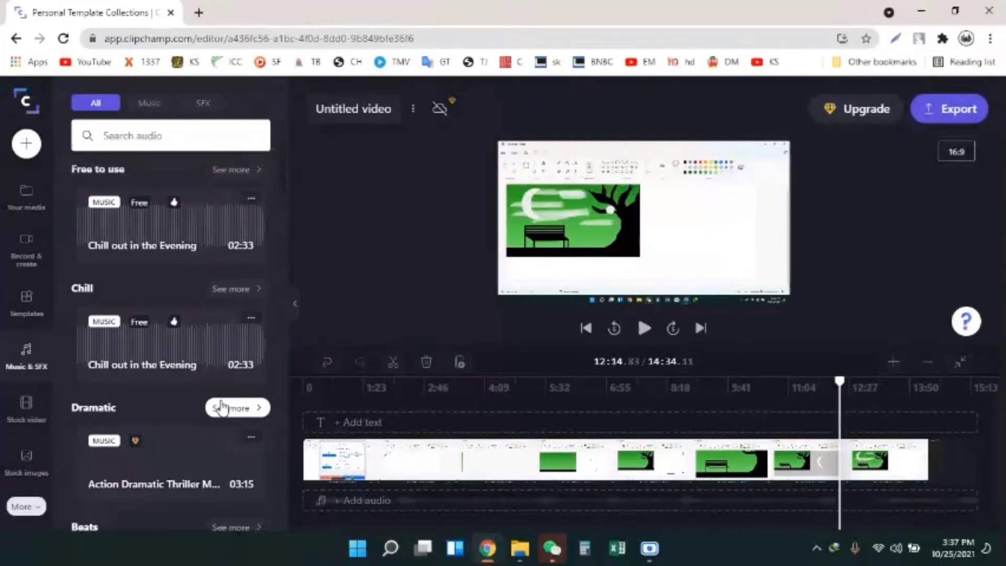
{"action": "mouse_move", "coordinate": [139, 461]}
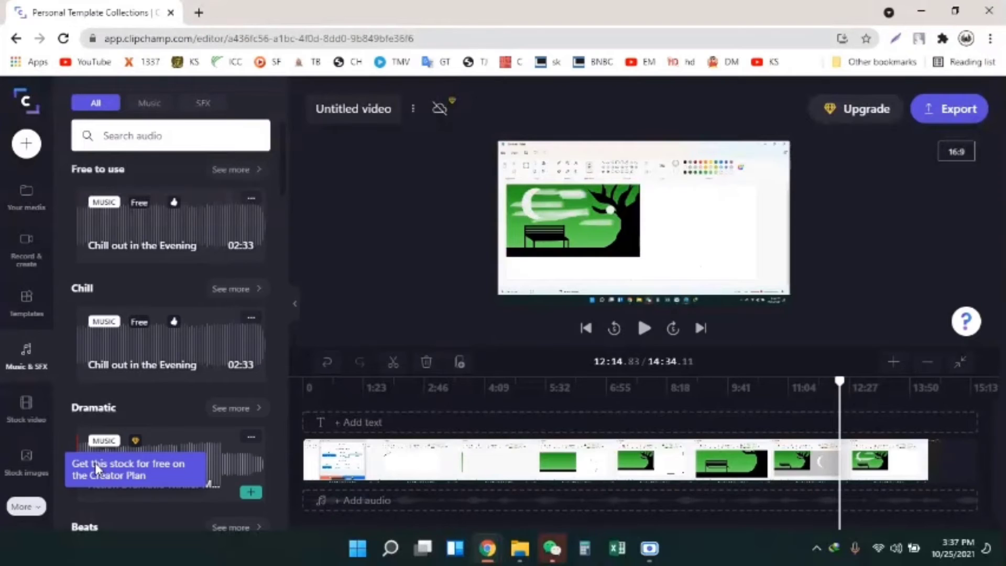
{"action": "scroll", "coordinate": [123, 367], "scroll_direction": "up", "scroll_amount": 1}
{"action": "scroll", "coordinate": [123, 366], "scroll_direction": "up", "scroll_amount": 5}
{"action": "mouse_move", "coordinate": [129, 363]}
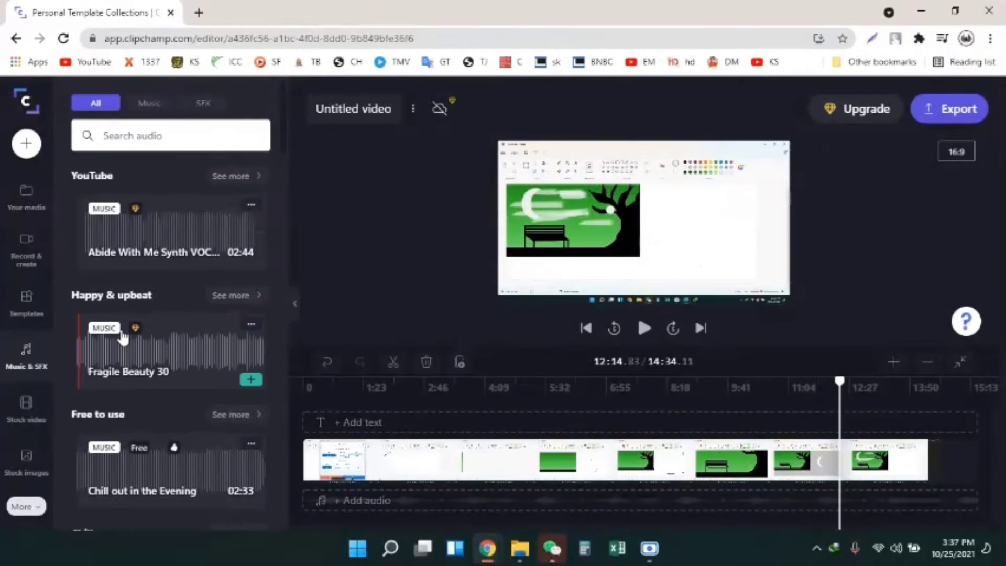
{"action": "scroll", "coordinate": [129, 363], "scroll_direction": "down", "scroll_amount": 1}
{"action": "mouse_move", "coordinate": [191, 317]}
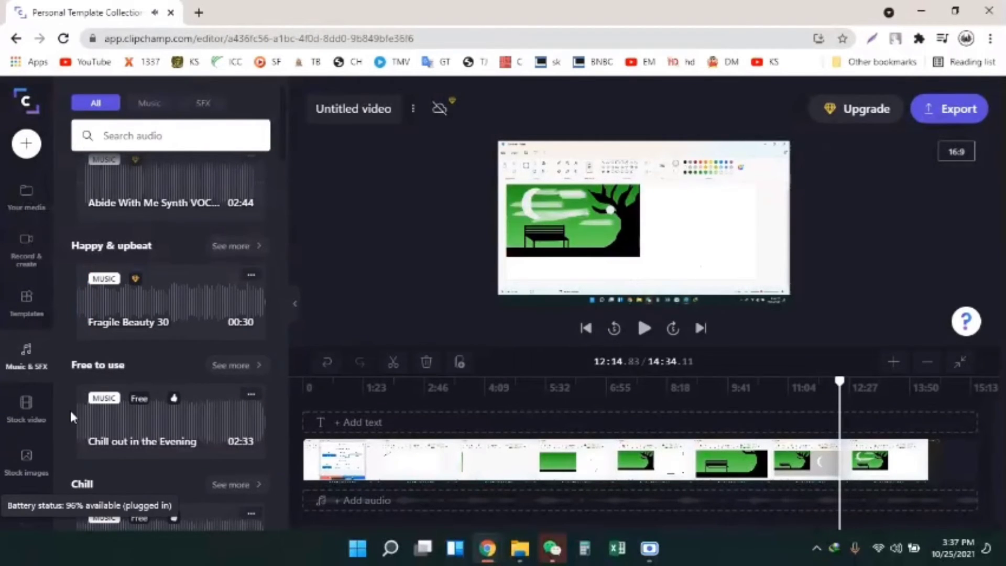
Step: Browse the stock video collections, including Neon tunnels, Happy Halloween and Perfect for green screen
{"action": "left_click", "coordinate": [26, 405]}
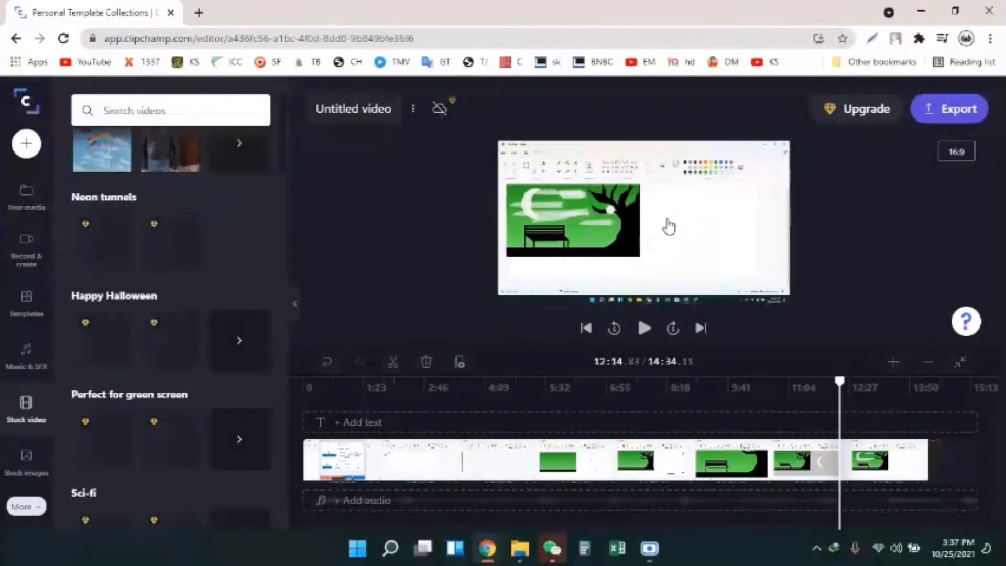
{"action": "scroll", "coordinate": [170, 321], "scroll_direction": "down", "scroll_amount": 9}
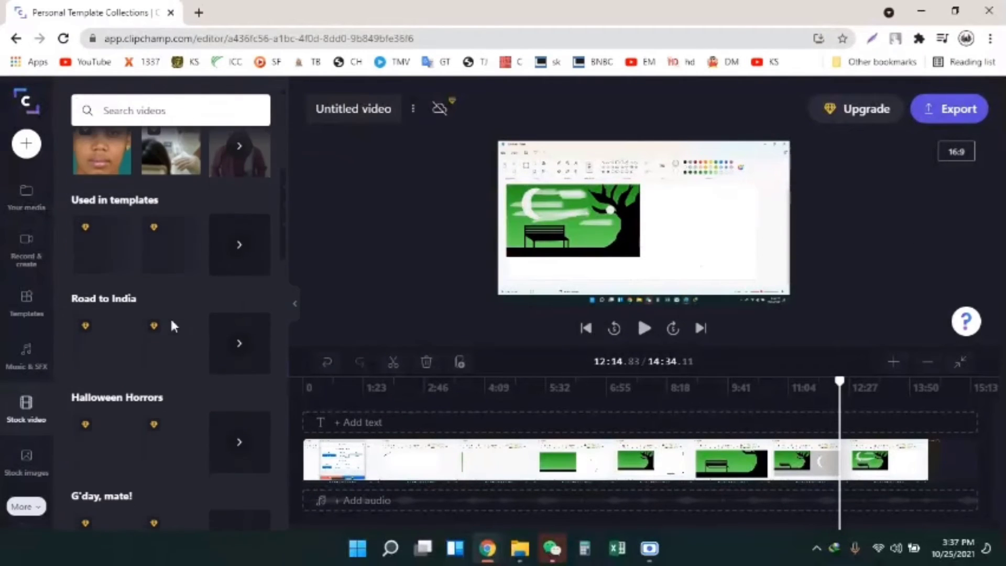
{"action": "scroll", "coordinate": [164, 330], "scroll_direction": "up", "scroll_amount": 5}
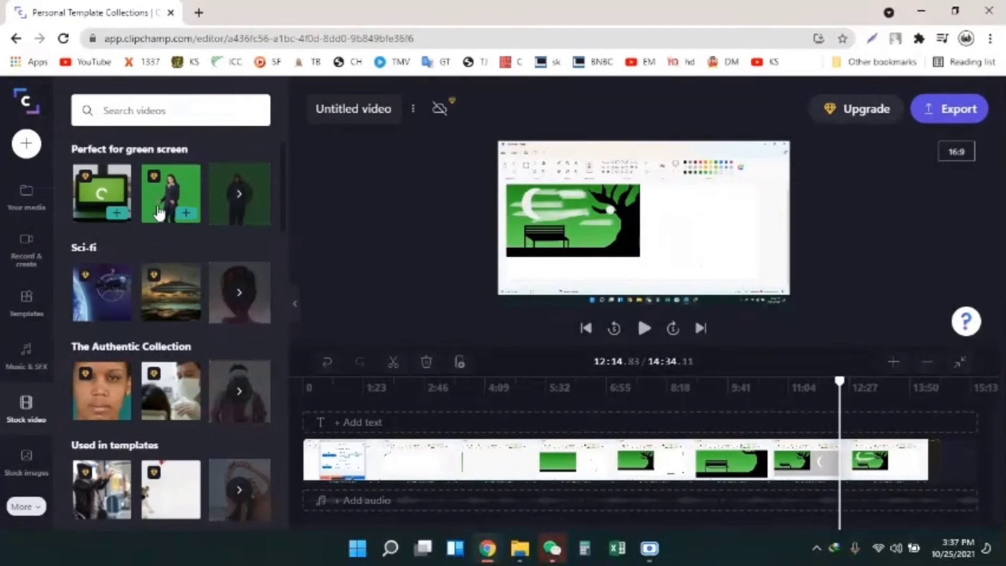
{"action": "scroll", "coordinate": [141, 231], "scroll_direction": "up", "scroll_amount": 5}
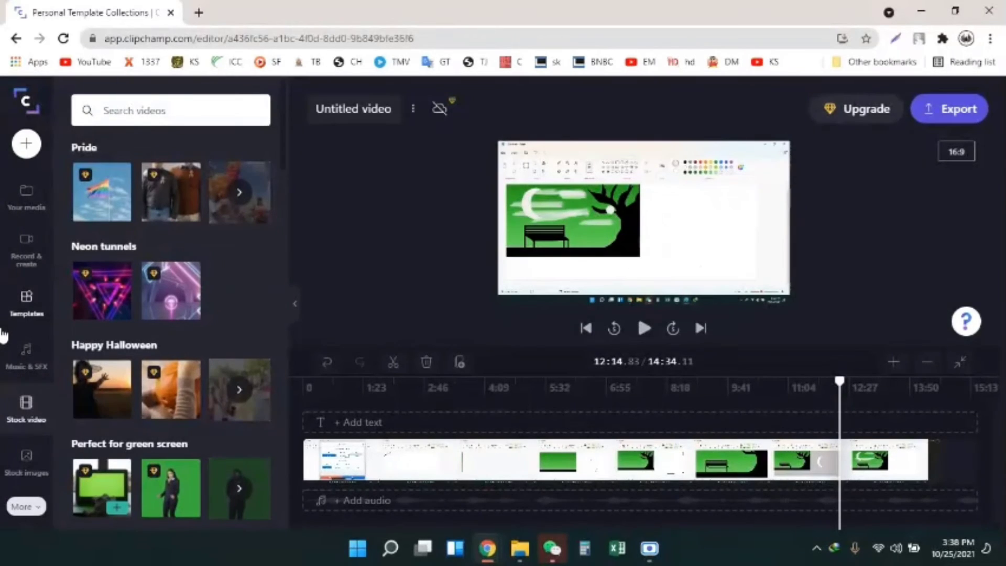
Step: Browse the stock image collections from Pride and Free to use through to Natural Wonders
{"action": "scroll", "coordinate": [8, 346], "scroll_direction": "down", "scroll_amount": 3}
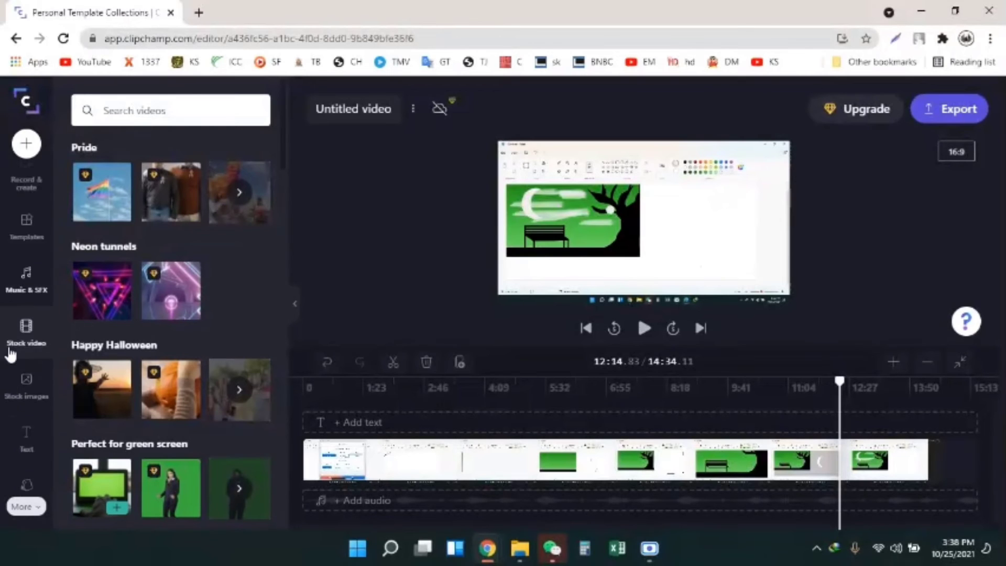
{"action": "left_click", "coordinate": [36, 320]}
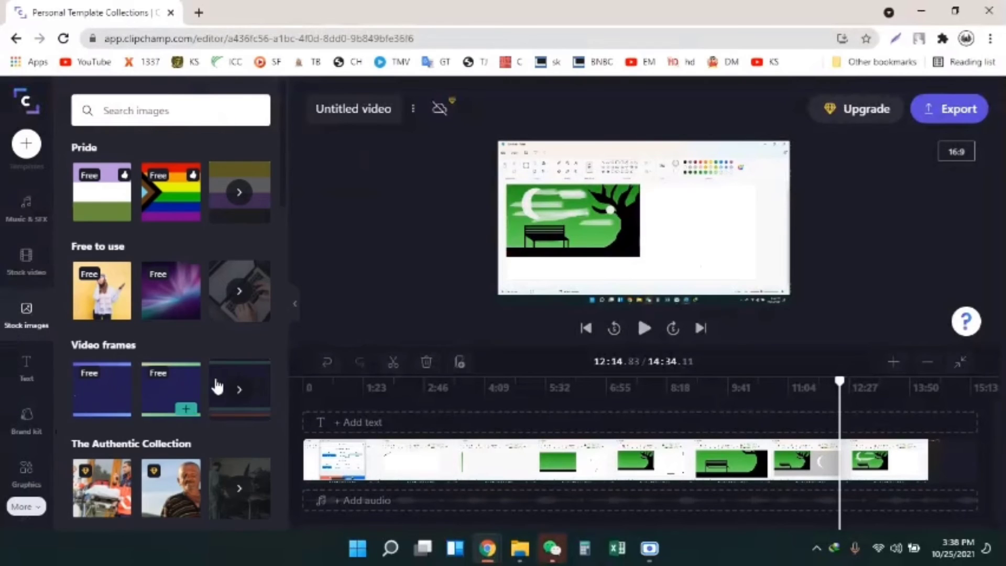
{"action": "scroll", "coordinate": [205, 336], "scroll_direction": "down", "scroll_amount": 5}
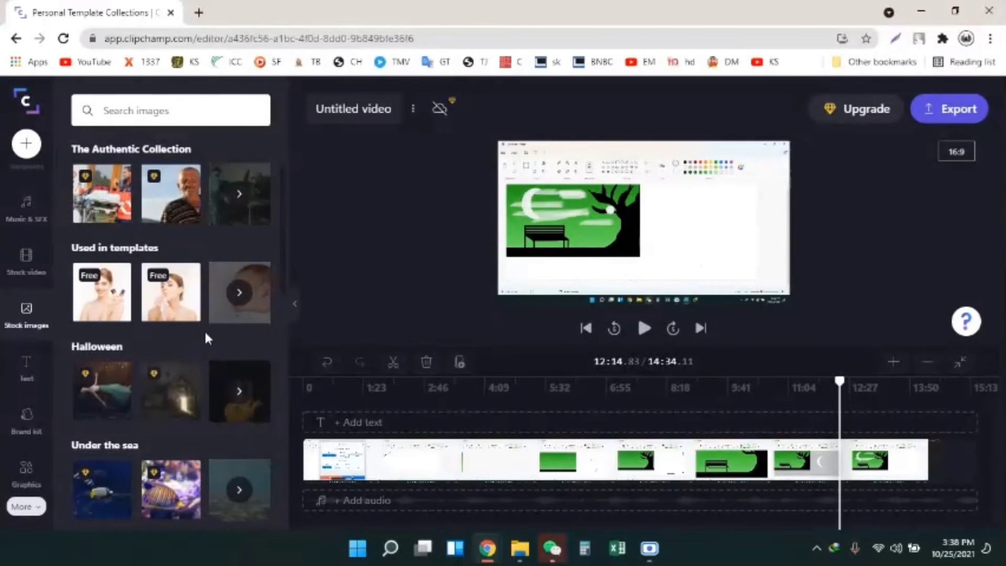
{"action": "scroll", "coordinate": [209, 346], "scroll_direction": "down", "scroll_amount": 5}
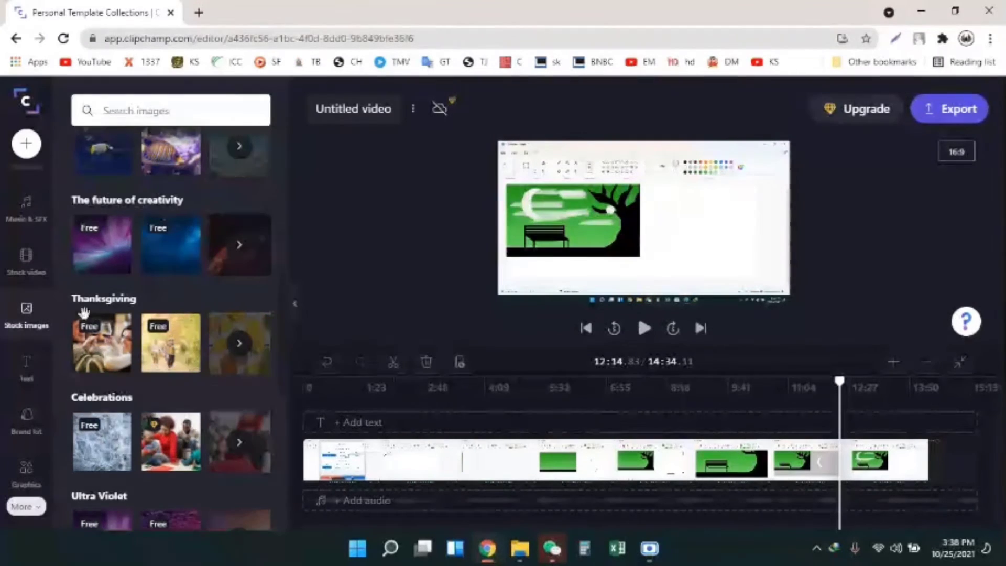
{"action": "scroll", "coordinate": [84, 313], "scroll_direction": "down", "scroll_amount": 8}
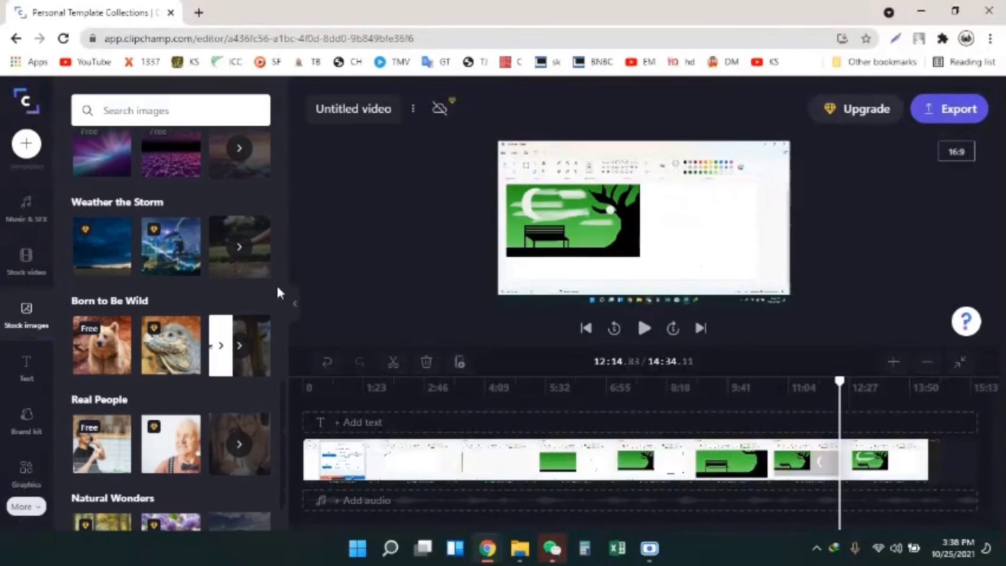
{"action": "scroll", "coordinate": [111, 358], "scroll_direction": "down", "scroll_amount": 1}
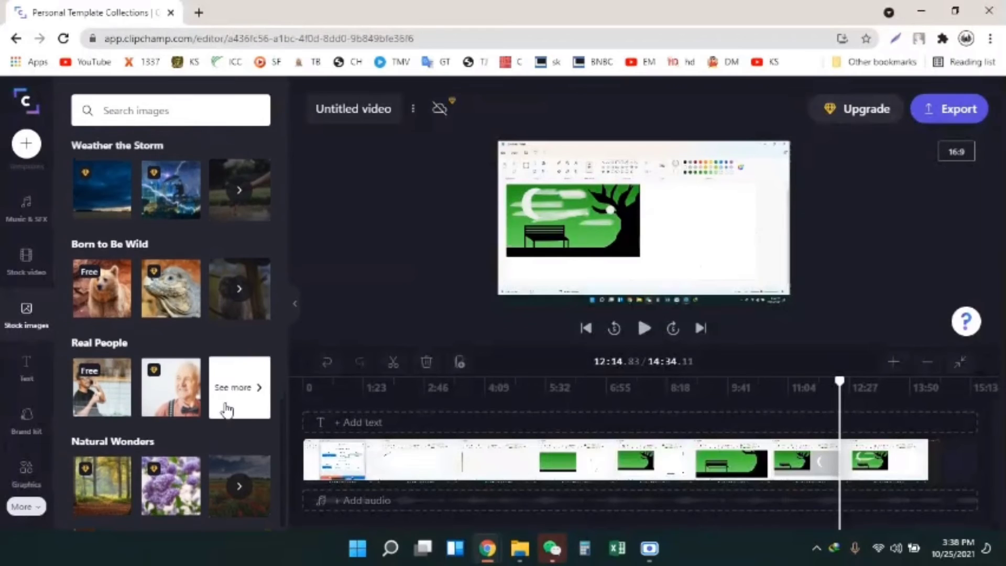
{"action": "scroll", "coordinate": [224, 408], "scroll_direction": "up", "scroll_amount": 14}
{"action": "scroll", "coordinate": [223, 417], "scroll_direction": "down", "scroll_amount": 13}
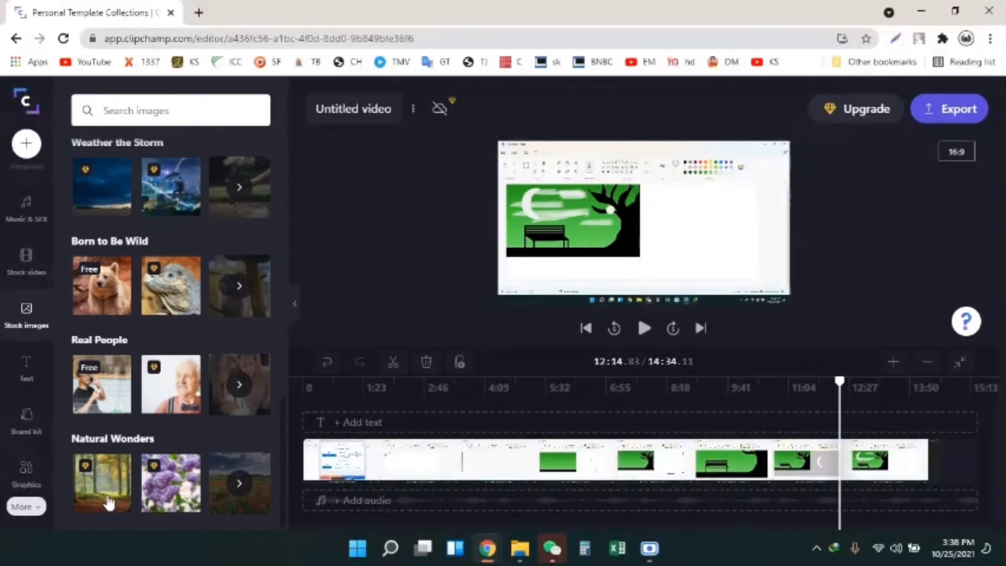
Step: View the details of the premium autumn forest image and the free Aurora Polar Lights image, closing each without adding it
{"action": "left_click", "coordinate": [104, 482]}
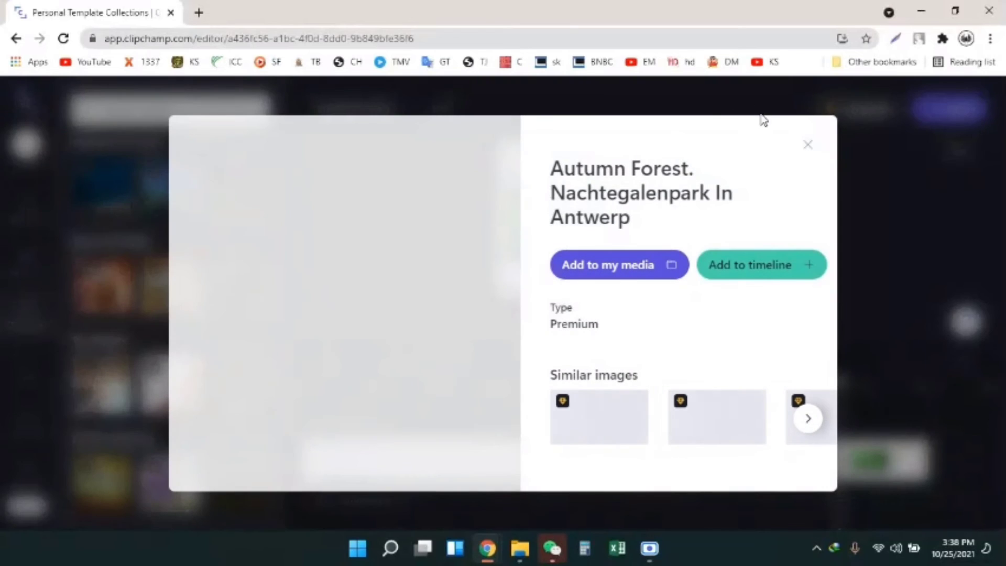
{"action": "left_click", "coordinate": [807, 147]}
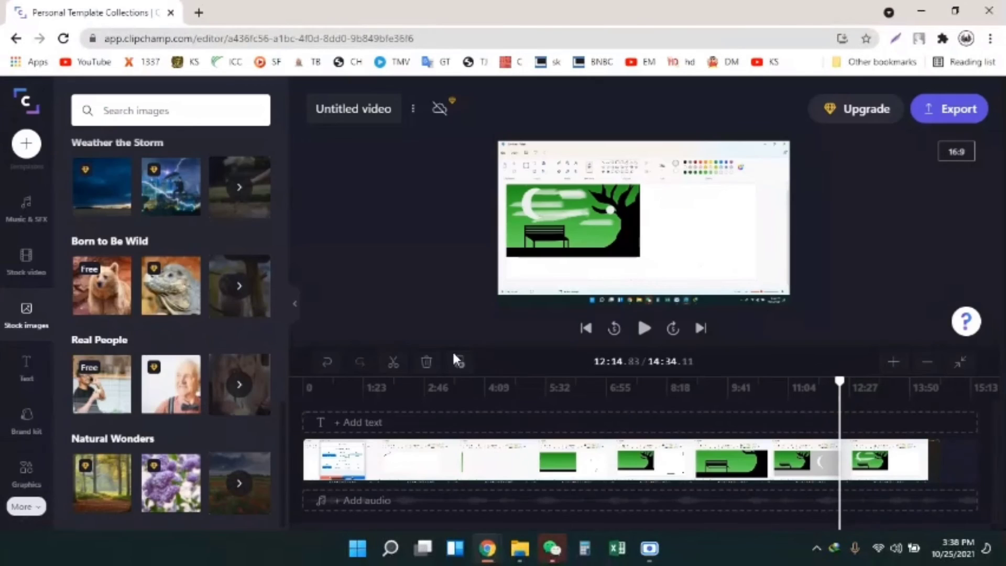
{"action": "scroll", "coordinate": [97, 197], "scroll_direction": "up", "scroll_amount": 1}
{"action": "scroll", "coordinate": [108, 198], "scroll_direction": "down", "scroll_amount": 1}
{"action": "scroll", "coordinate": [159, 242], "scroll_direction": "up", "scroll_amount": 1}
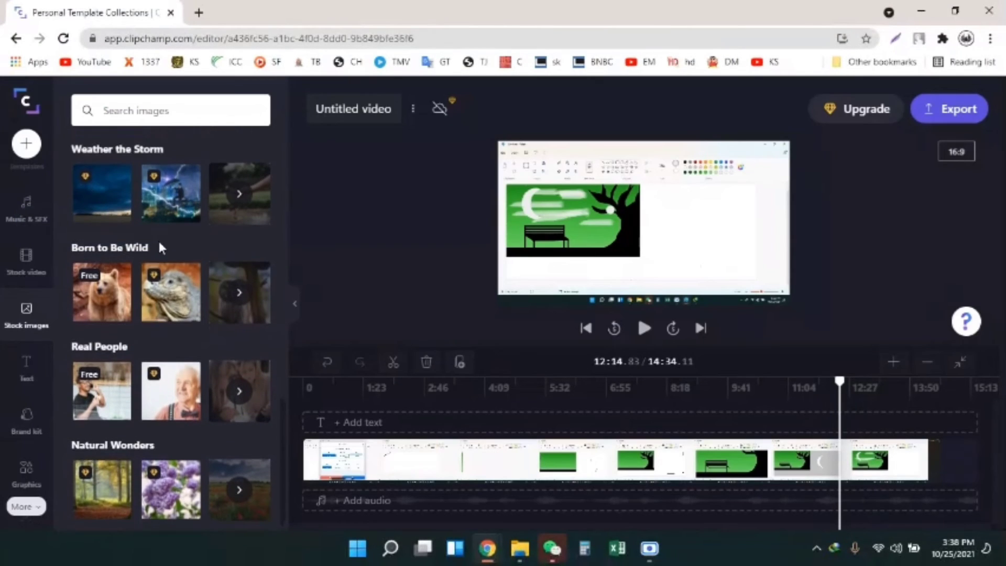
{"action": "scroll", "coordinate": [158, 246], "scroll_direction": "up", "scroll_amount": 5}
{"action": "left_click", "coordinate": [93, 438]}
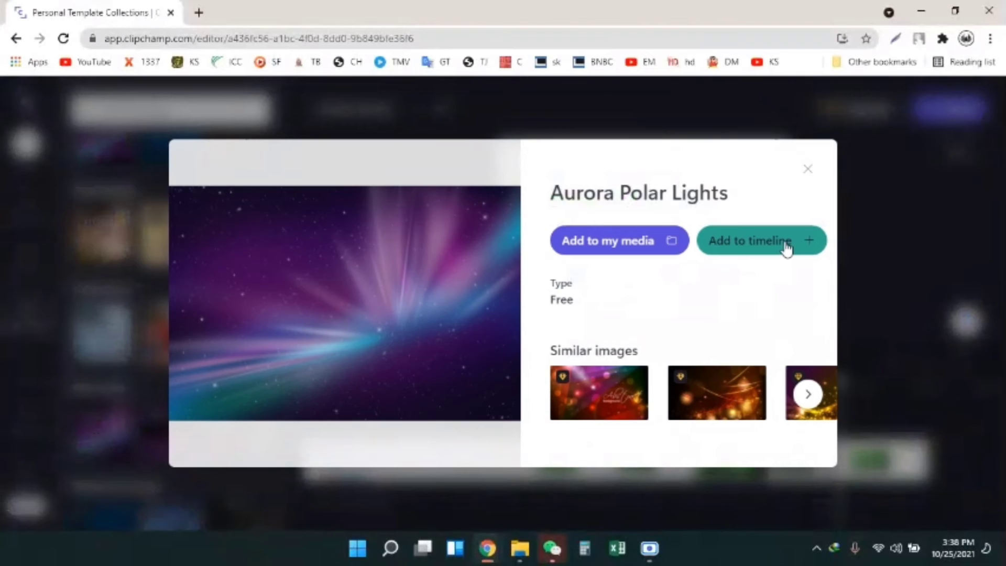
{"action": "left_click", "coordinate": [807, 173]}
Step: Browse the text title styles and preview the animations of Smoke, Circular, Glow, Stencil, Clean, Fireworks, Groovy and Fade
{"action": "left_click", "coordinate": [36, 363]}
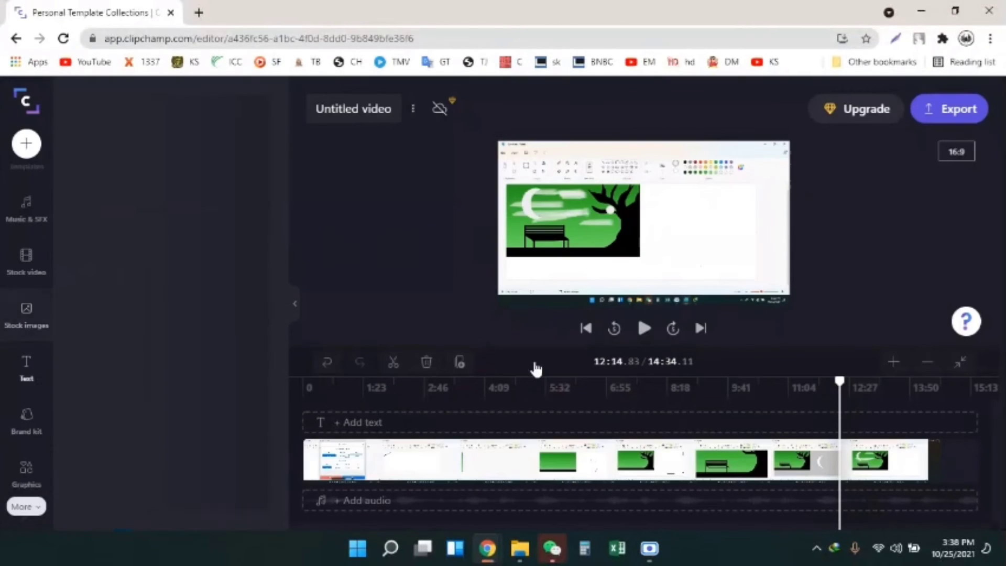
{"action": "scroll", "coordinate": [220, 315], "scroll_direction": "down", "scroll_amount": 3}
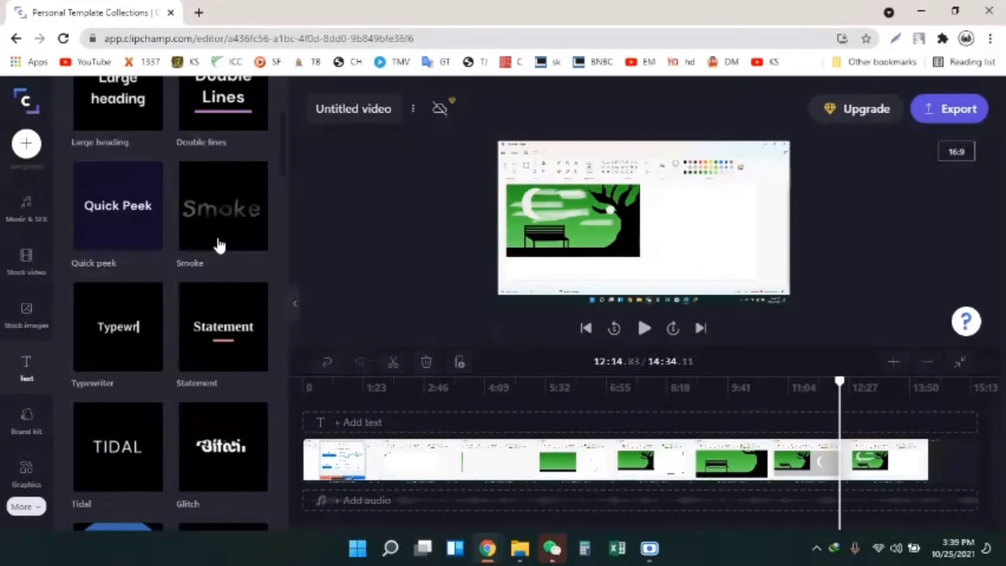
{"action": "mouse_move", "coordinate": [205, 223]}
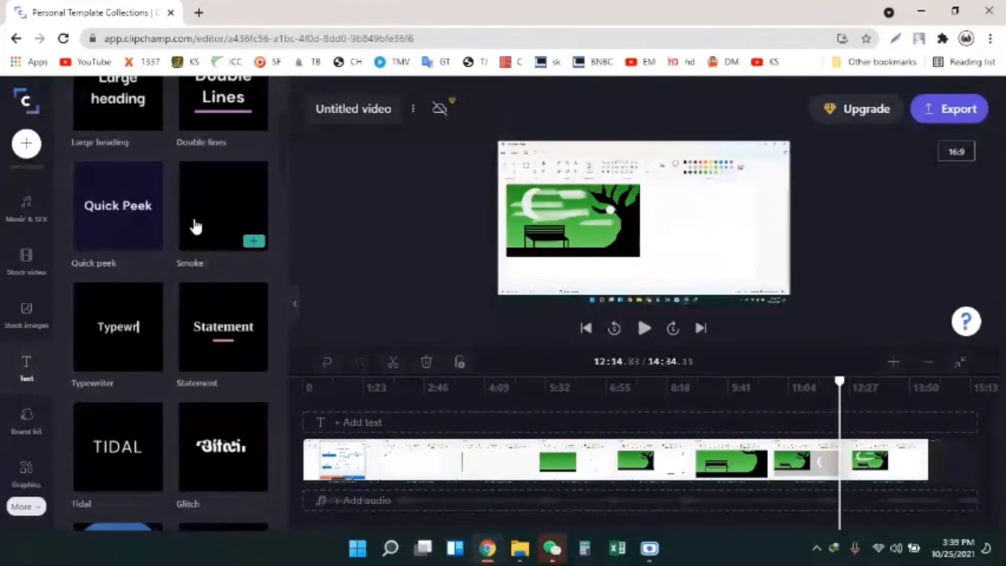
{"action": "scroll", "coordinate": [140, 354], "scroll_direction": "down", "scroll_amount": 4}
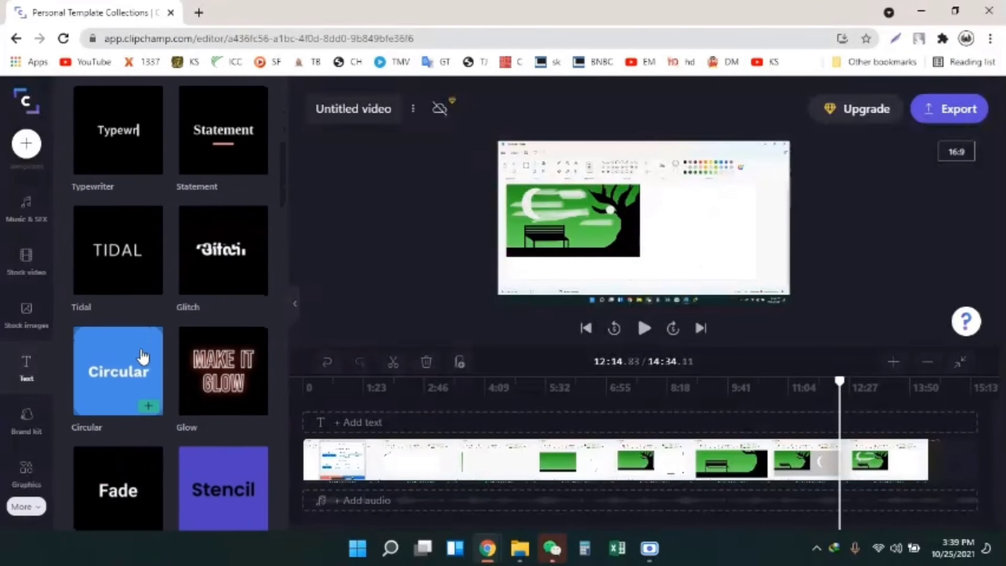
{"action": "mouse_move", "coordinate": [223, 370]}
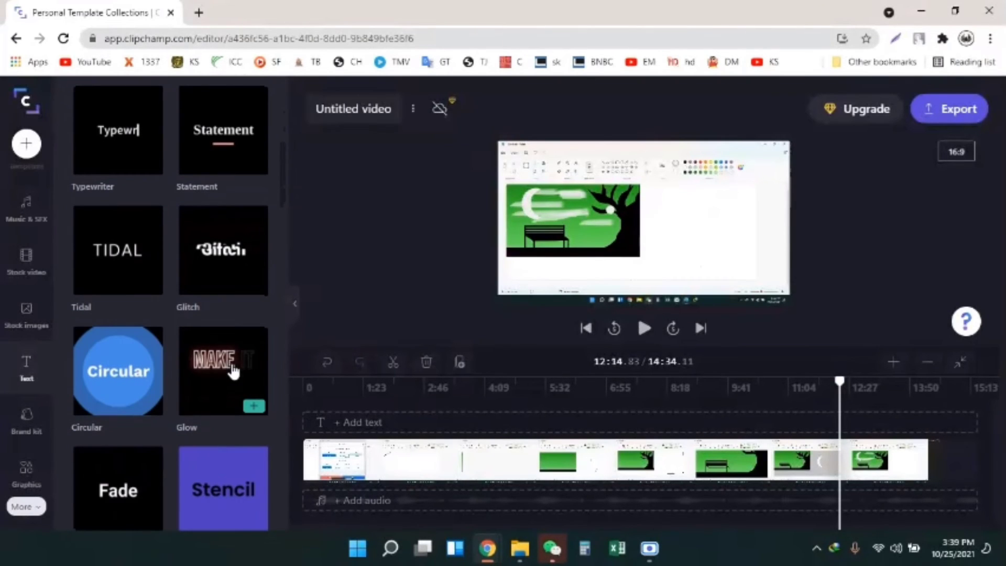
{"action": "scroll", "coordinate": [229, 371], "scroll_direction": "down", "scroll_amount": 3}
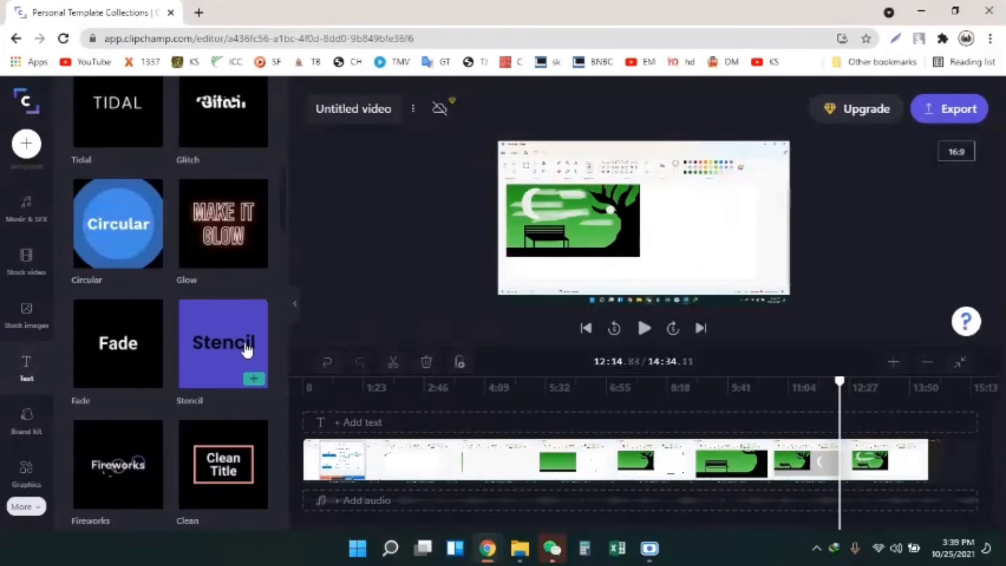
{"action": "mouse_move", "coordinate": [225, 455]}
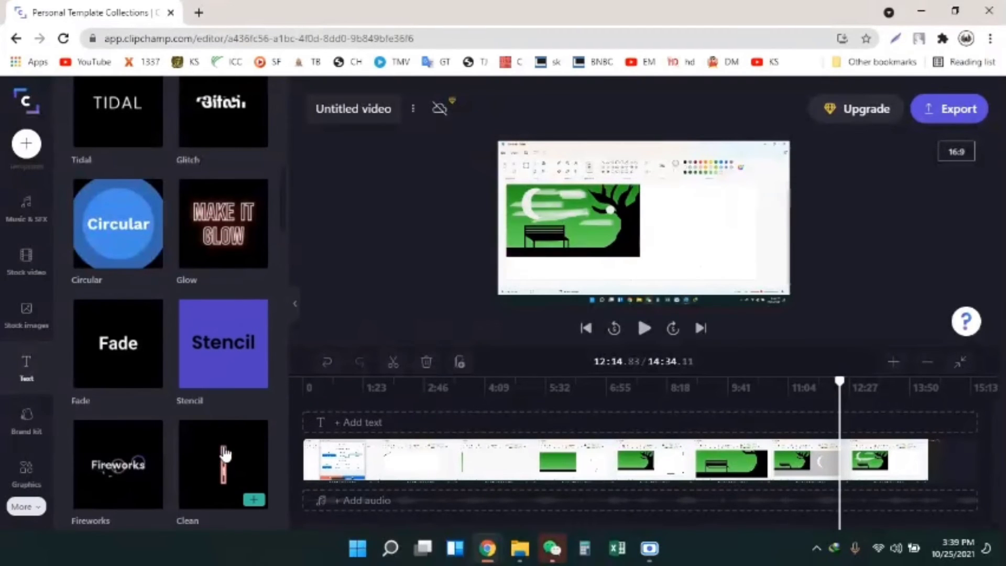
{"action": "scroll", "coordinate": [220, 455], "scroll_direction": "down", "scroll_amount": 3}
{"action": "mouse_move", "coordinate": [110, 346]}
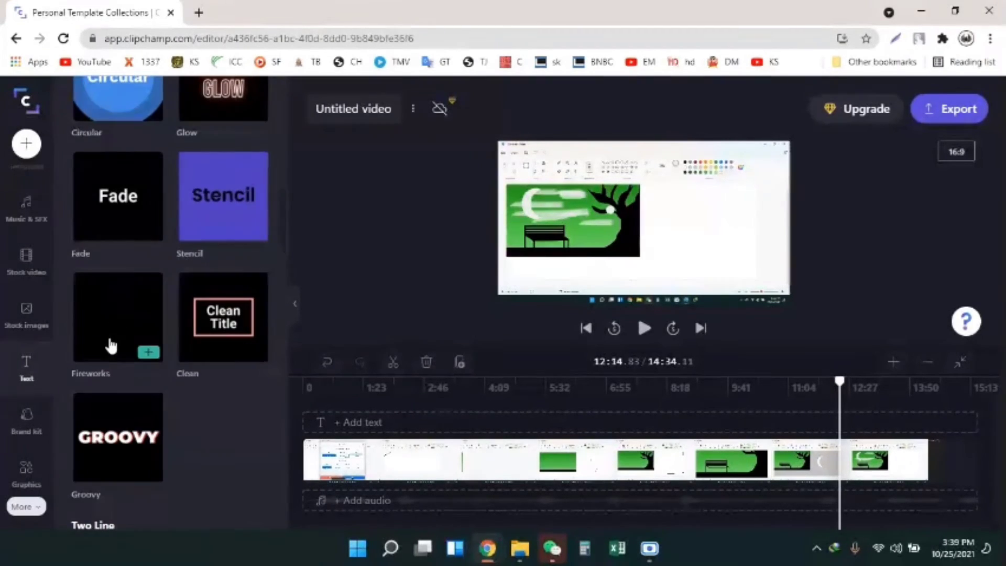
{"action": "mouse_move", "coordinate": [100, 445]}
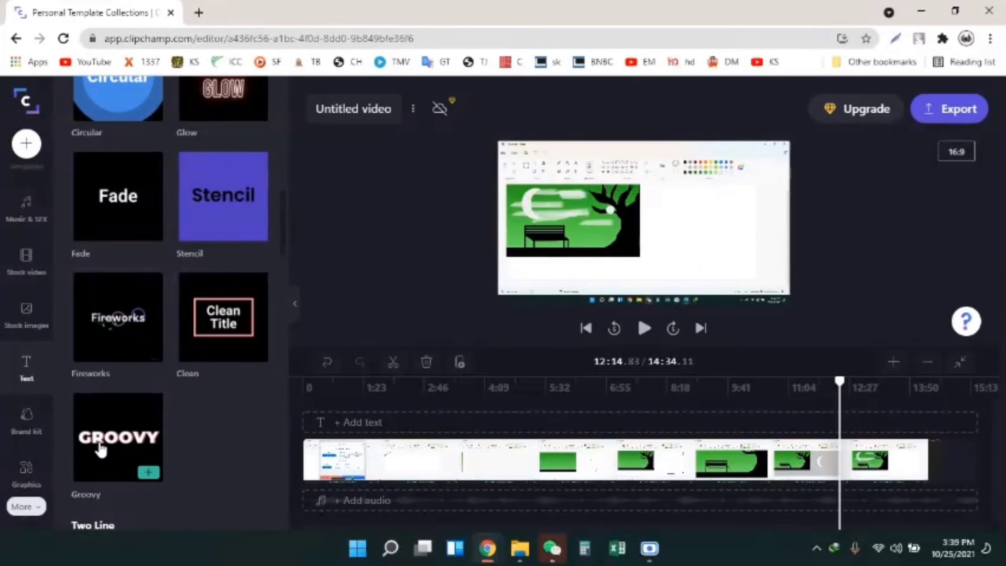
{"action": "scroll", "coordinate": [101, 449], "scroll_direction": "up", "scroll_amount": 3}
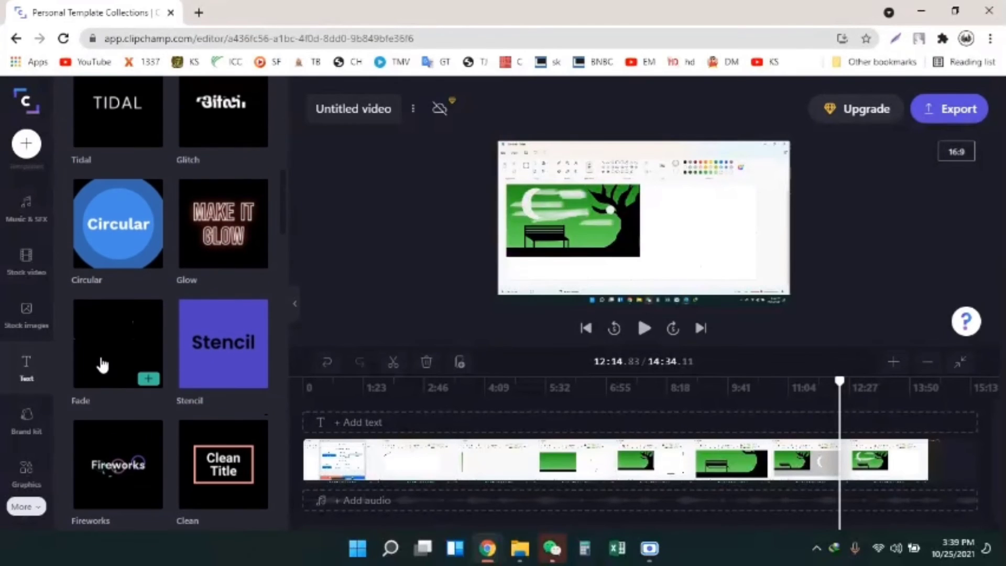
Step: Browse back through the text title styles and preview the Quick peek, Double lines, Large heading, Outline shadow and Push through animations
{"action": "scroll", "coordinate": [105, 359], "scroll_direction": "up", "scroll_amount": 5}
{"action": "mouse_move", "coordinate": [220, 321]}
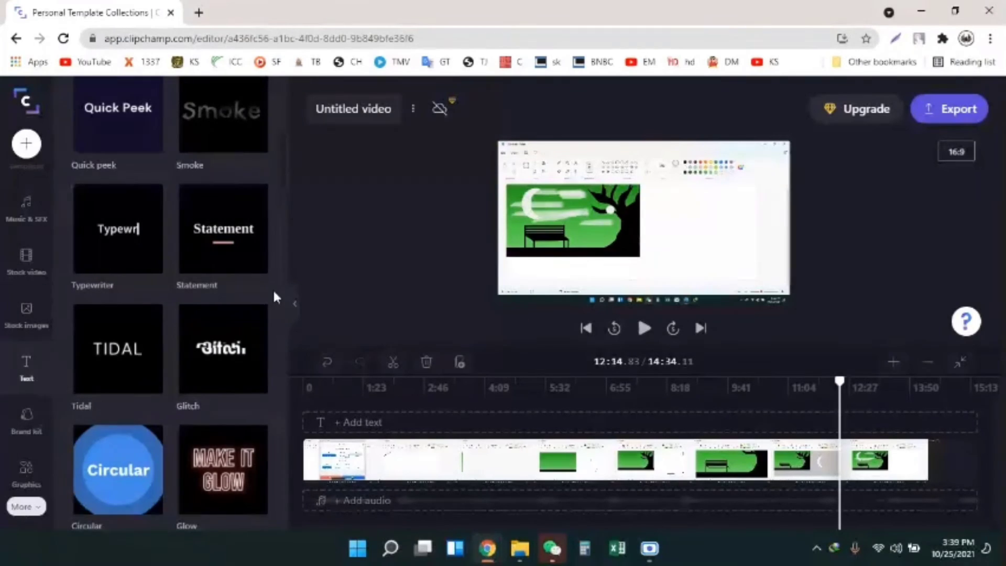
{"action": "scroll", "coordinate": [145, 293], "scroll_direction": "up", "scroll_amount": 2}
{"action": "mouse_move", "coordinate": [136, 326]}
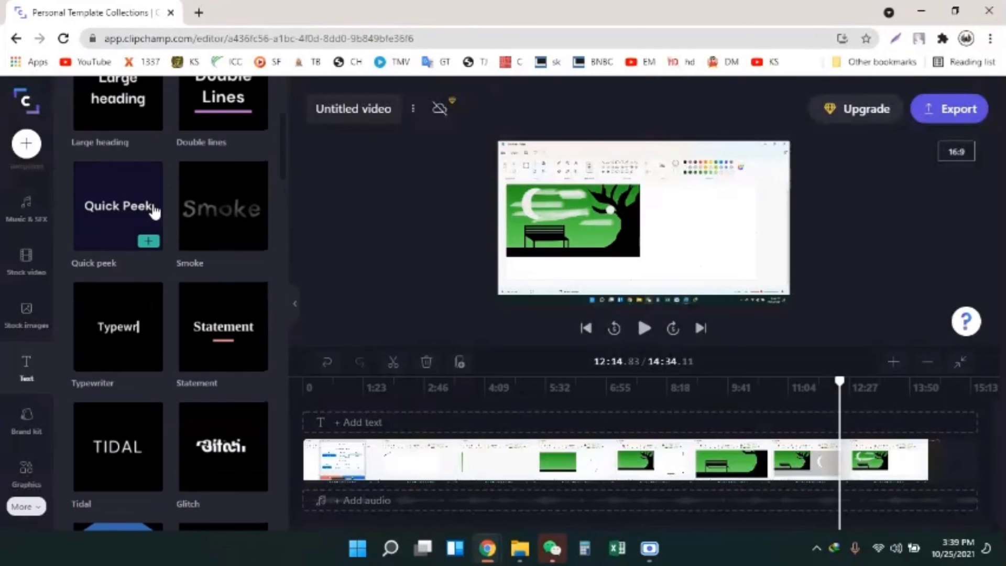
{"action": "scroll", "coordinate": [231, 213], "scroll_direction": "up", "scroll_amount": 1}
{"action": "scroll", "coordinate": [232, 213], "scroll_direction": "up", "scroll_amount": 3}
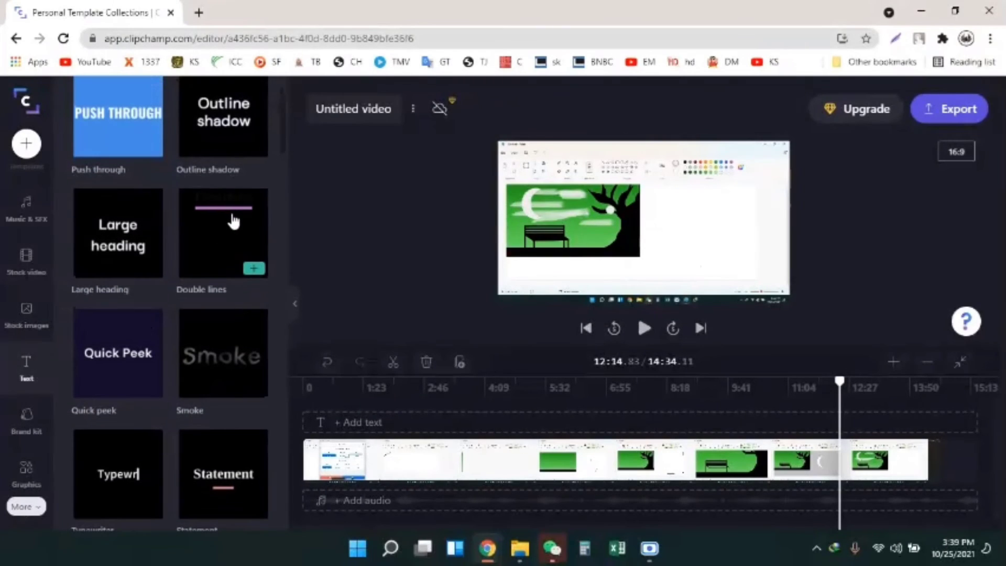
{"action": "mouse_move", "coordinate": [102, 247]}
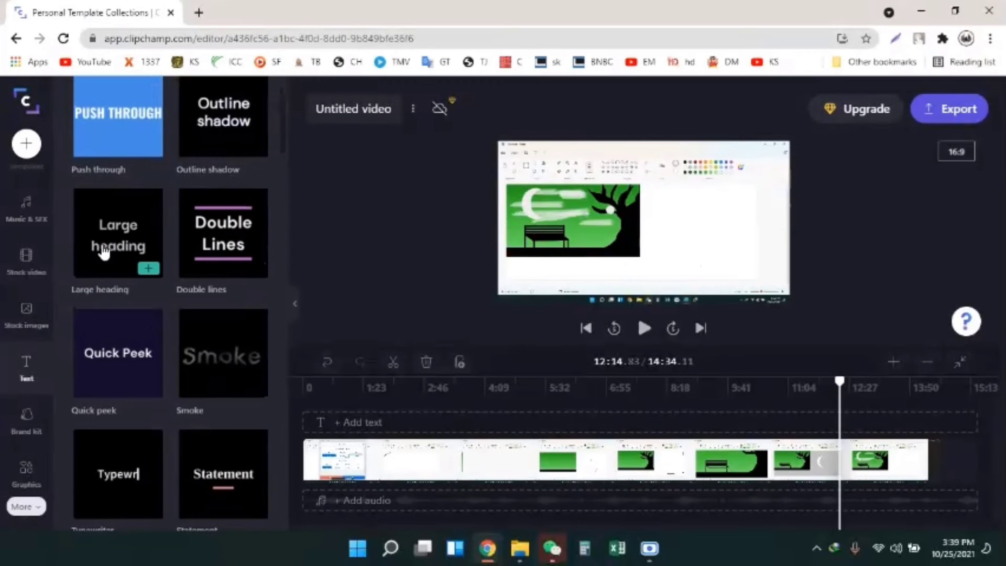
{"action": "scroll", "coordinate": [218, 183], "scroll_direction": "up", "scroll_amount": 1}
{"action": "mouse_move", "coordinate": [221, 189]}
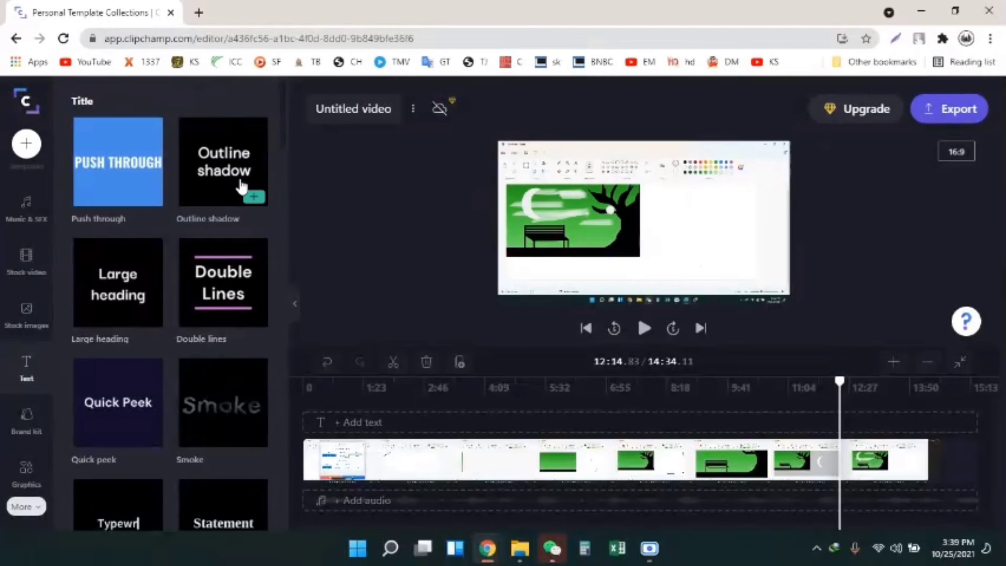
{"action": "mouse_move", "coordinate": [139, 173]}
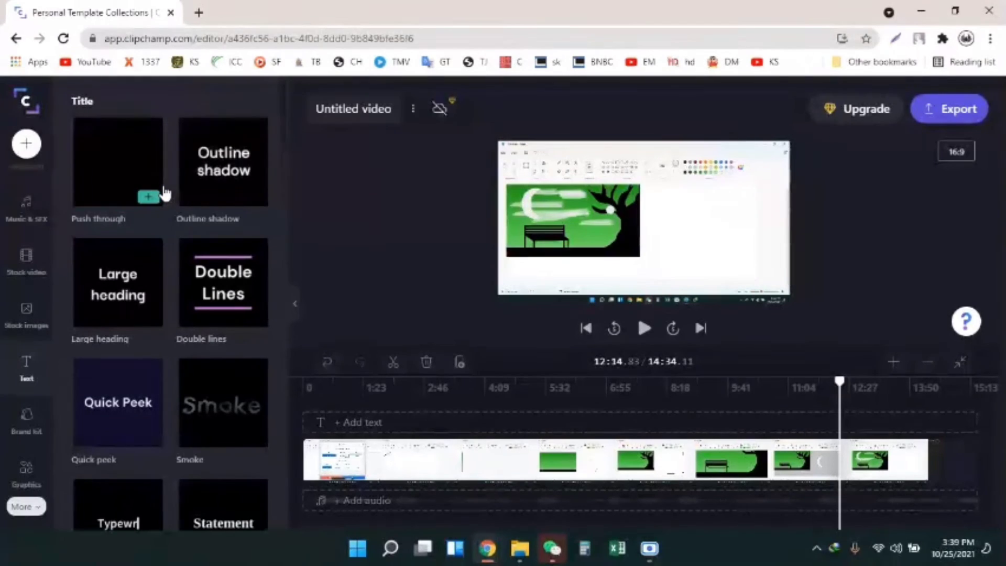
Step: Look through the brand kit section, including its options for adding fonts, colors and logos
{"action": "left_click", "coordinate": [15, 431]}
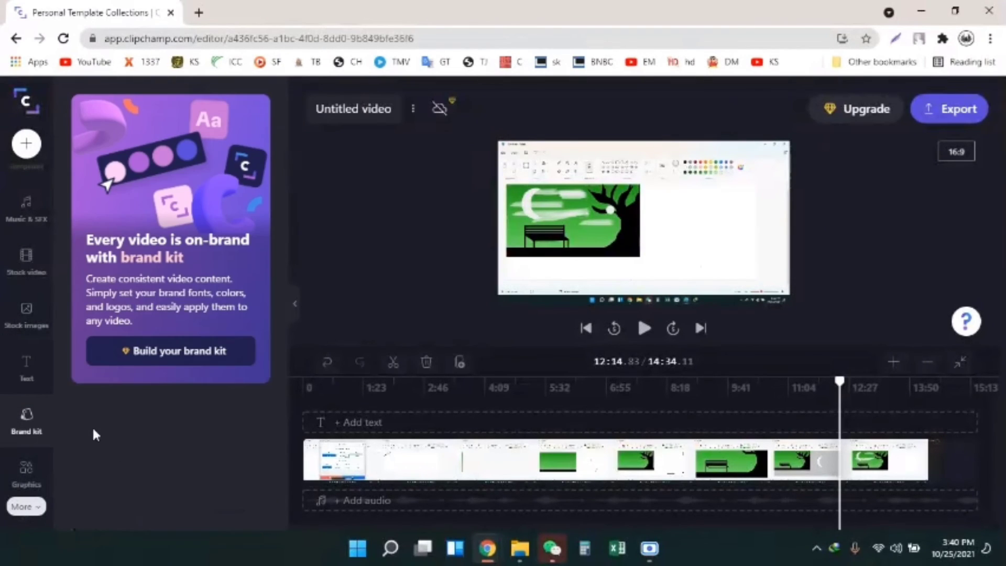
{"action": "scroll", "coordinate": [250, 366], "scroll_direction": "down", "scroll_amount": 3}
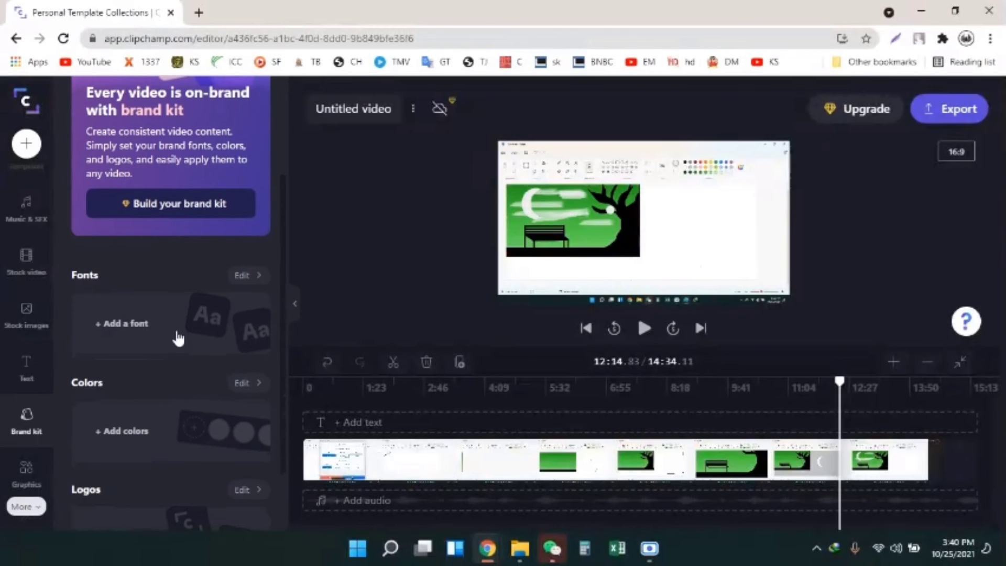
{"action": "scroll", "coordinate": [137, 381], "scroll_direction": "down", "scroll_amount": 2}
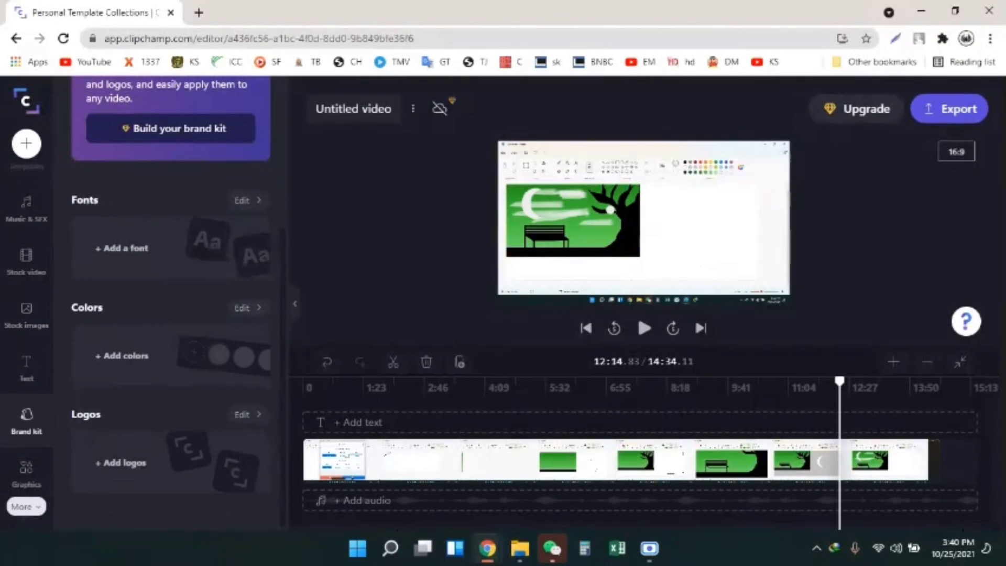
{"action": "left_click", "coordinate": [26, 468]}
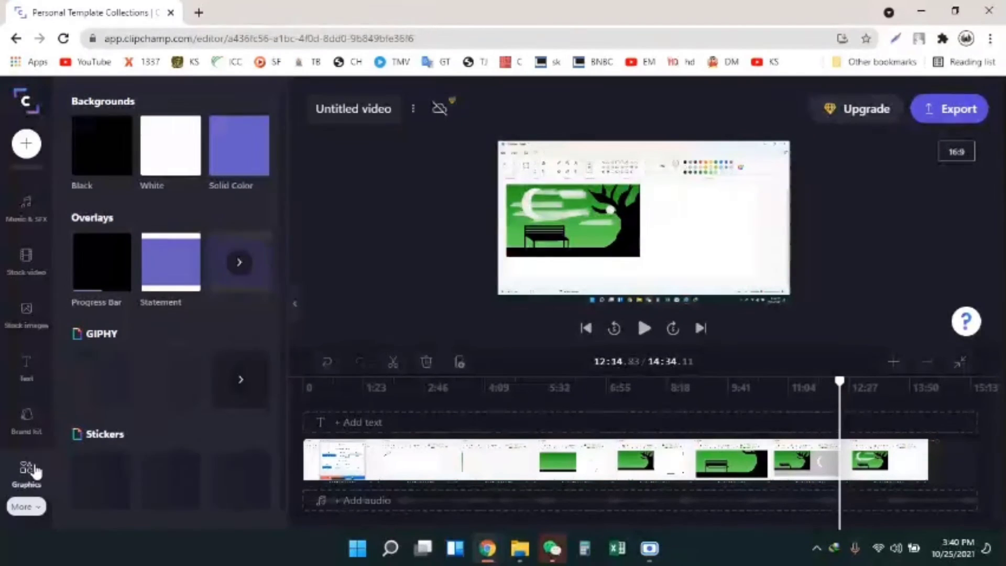
{"action": "left_click", "coordinate": [36, 441]}
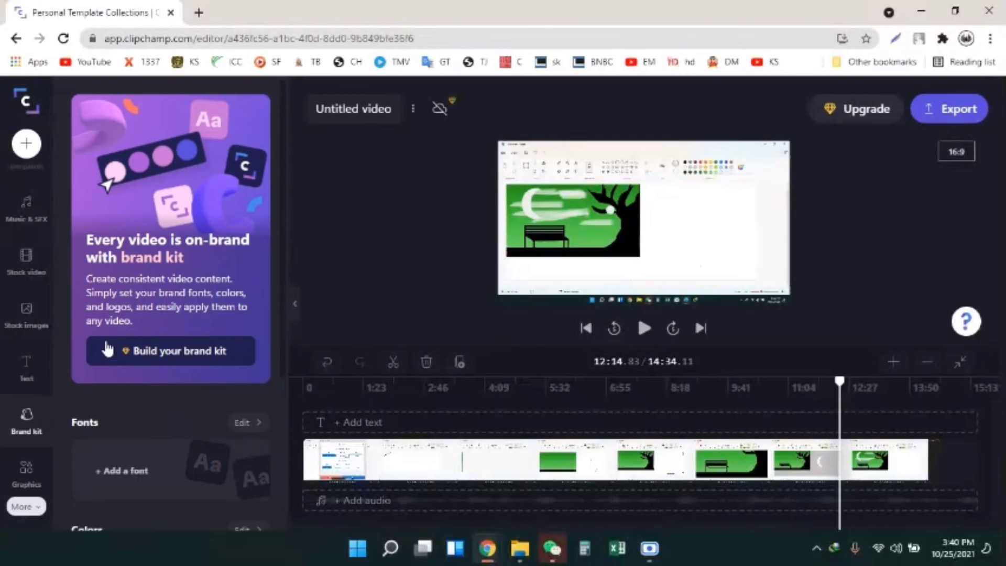
Step: Browse the graphics library's backgrounds, overlays, GIPHY and stickers, and preview the Statement and Progress Bar overlays
{"action": "left_click", "coordinate": [22, 478]}
{"action": "scroll", "coordinate": [11, 440], "scroll_direction": "down", "scroll_amount": 1}
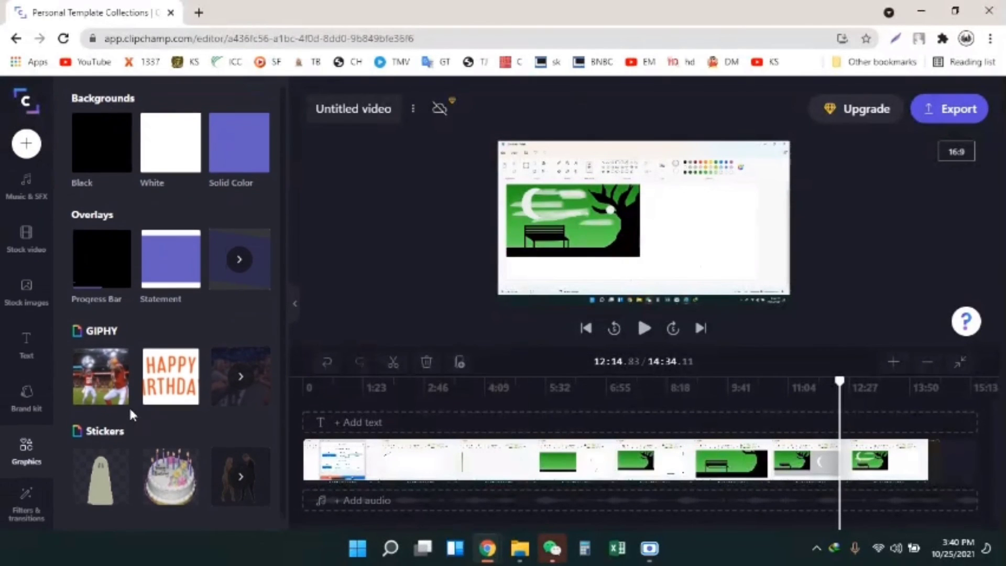
{"action": "scroll", "coordinate": [173, 272], "scroll_direction": "up", "scroll_amount": 1}
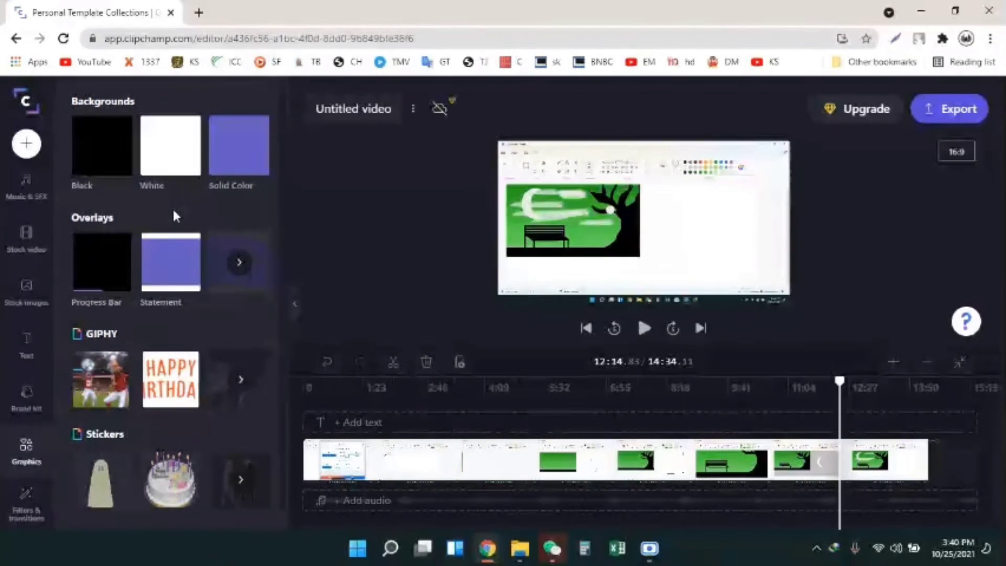
{"action": "mouse_move", "coordinate": [131, 260]}
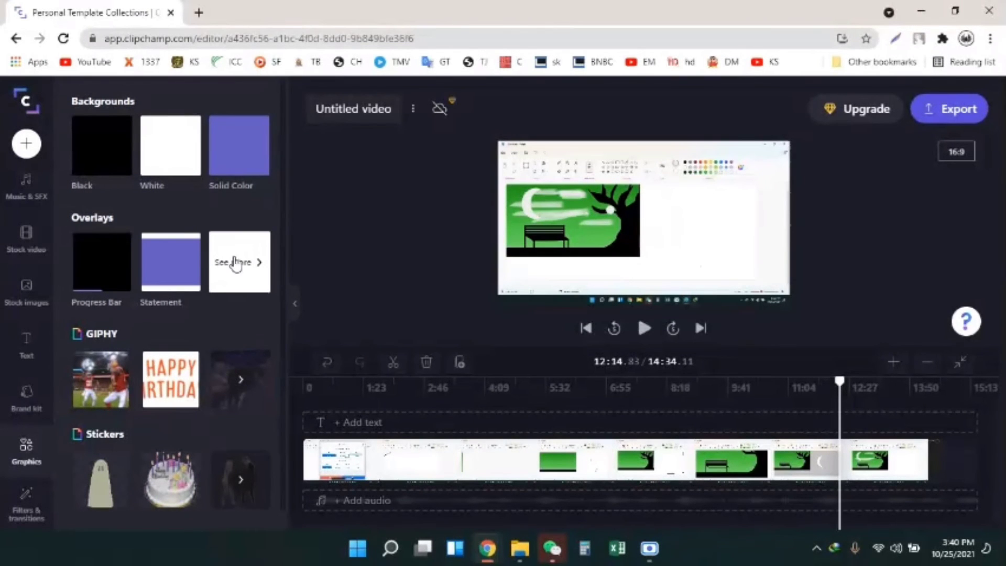
{"action": "mouse_move", "coordinate": [180, 267]}
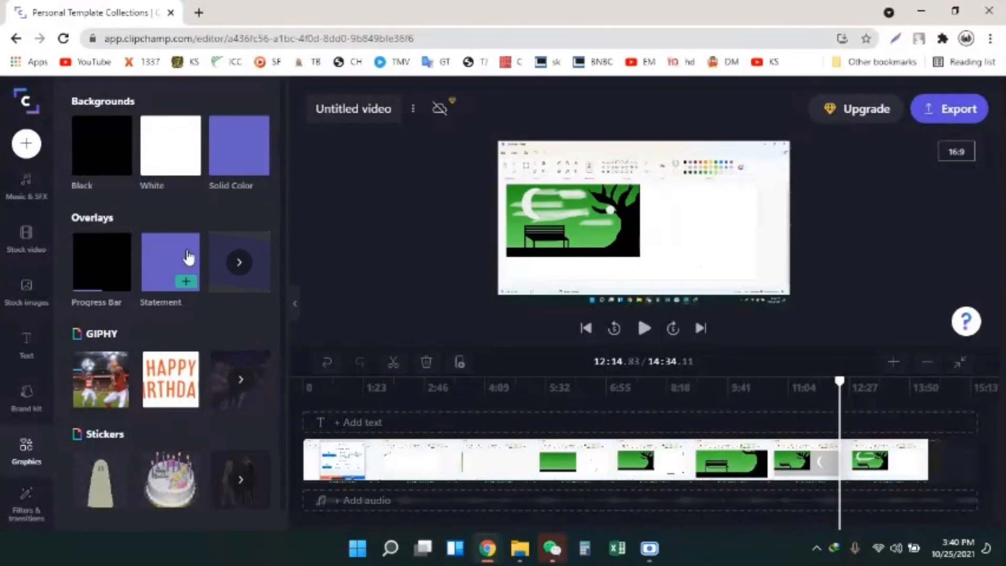
{"action": "mouse_move", "coordinate": [90, 270]}
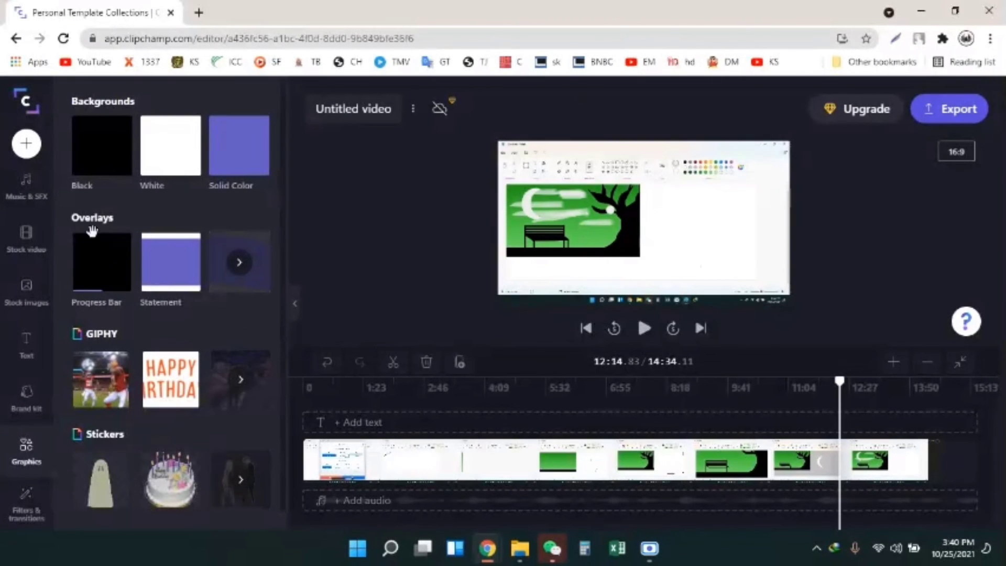
{"action": "scroll", "coordinate": [97, 461], "scroll_direction": "down", "scroll_amount": 1}
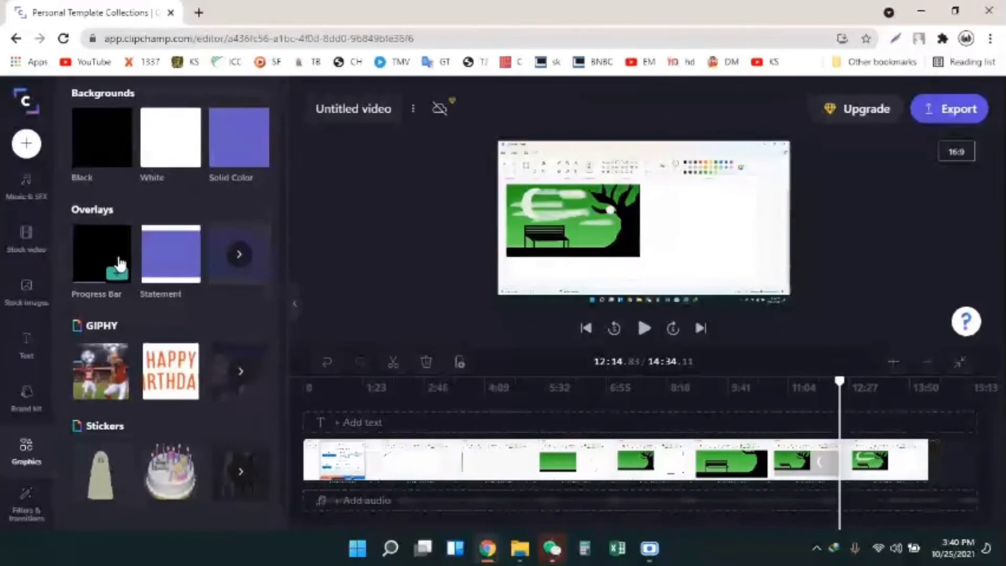
{"action": "mouse_move", "coordinate": [97, 493]}
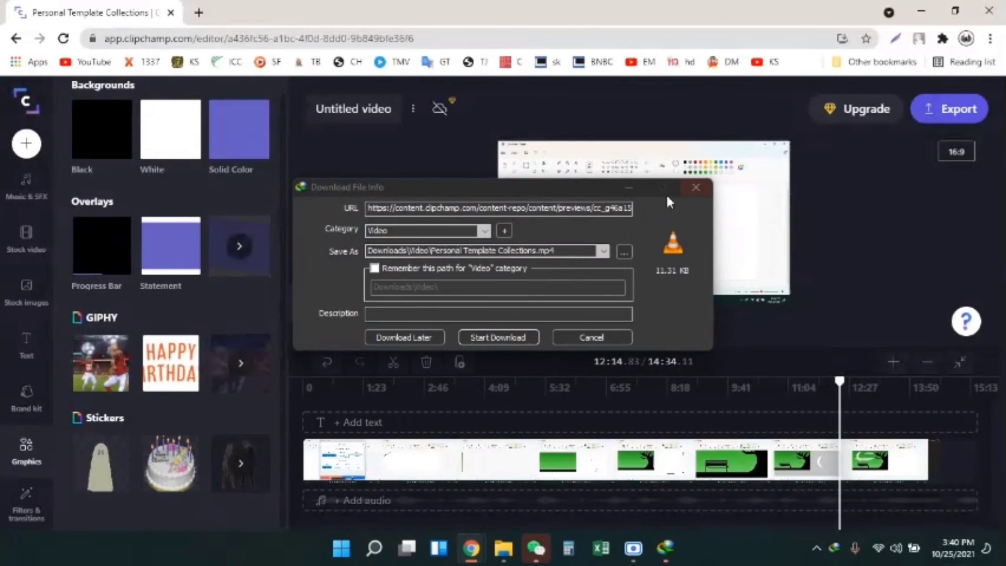
Step: Dismiss the download manager's prompts for the preview videos without downloading them
{"action": "left_click", "coordinate": [695, 187]}
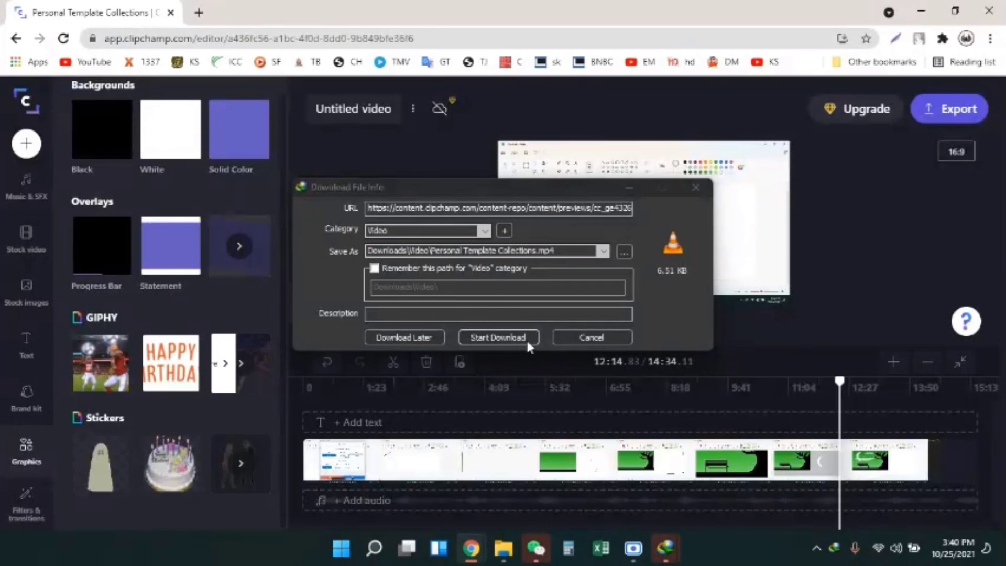
{"action": "left_click", "coordinate": [602, 339]}
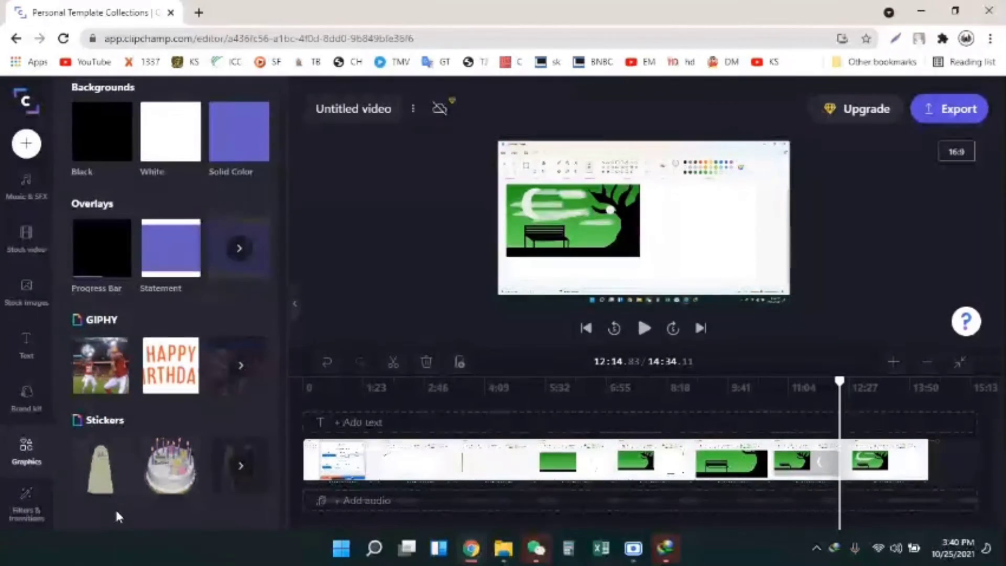
{"action": "scroll", "coordinate": [116, 507], "scroll_direction": "up", "scroll_amount": 1}
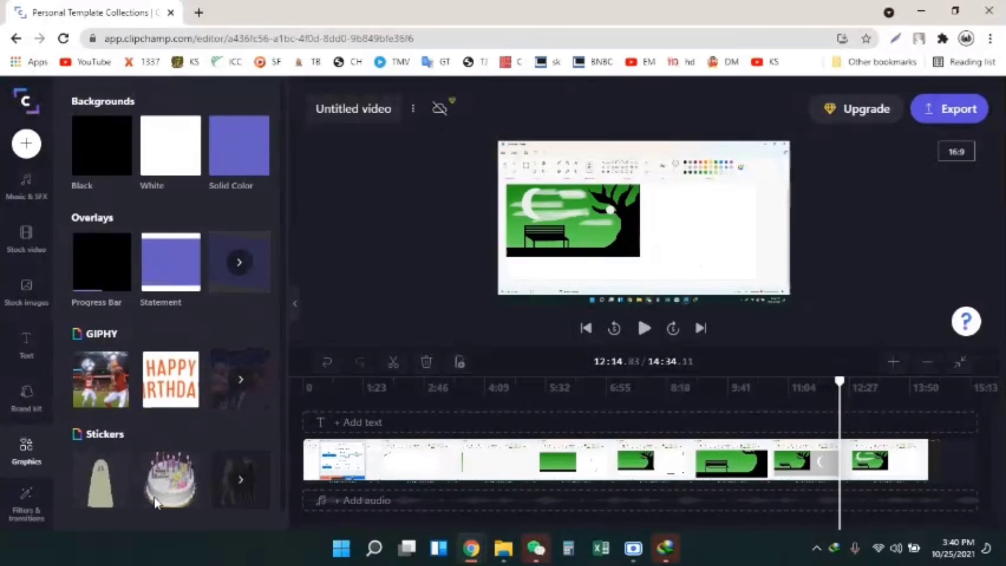
Step: Rename the untitled video project as "hi7ujkhfn"
{"action": "left_click", "coordinate": [354, 110]}
{"action": "key", "text": "BackSpace"}
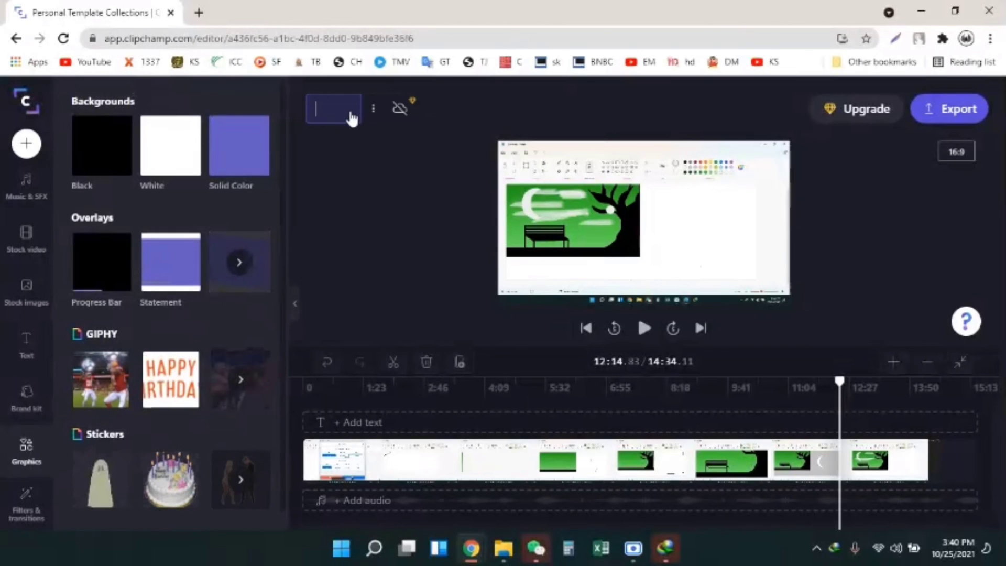
{"action": "type", "text": "hi7ujkhfn"}
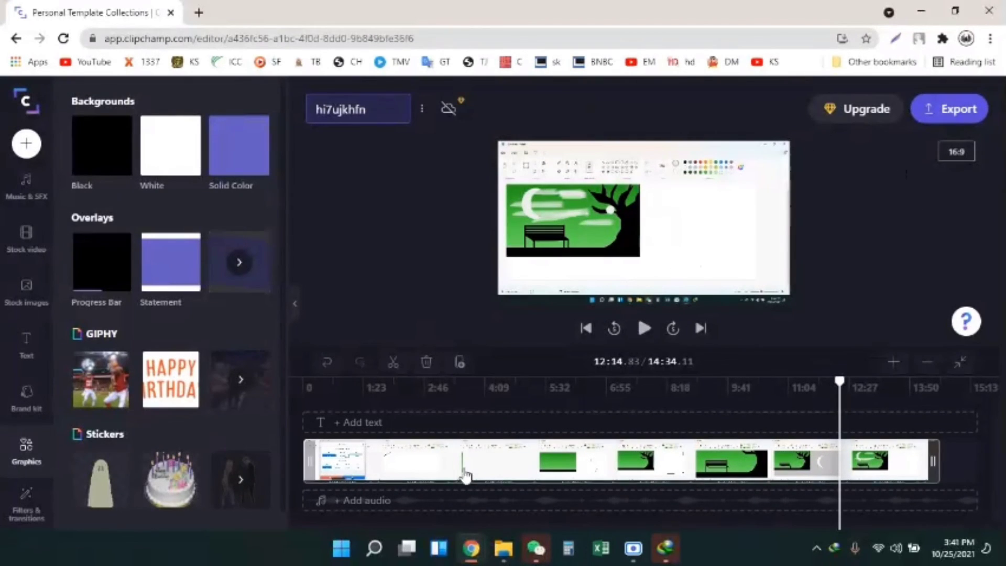
Step: Review the video export format, resolution and optimization options, and close them without exporting
{"action": "left_click", "coordinate": [947, 109]}
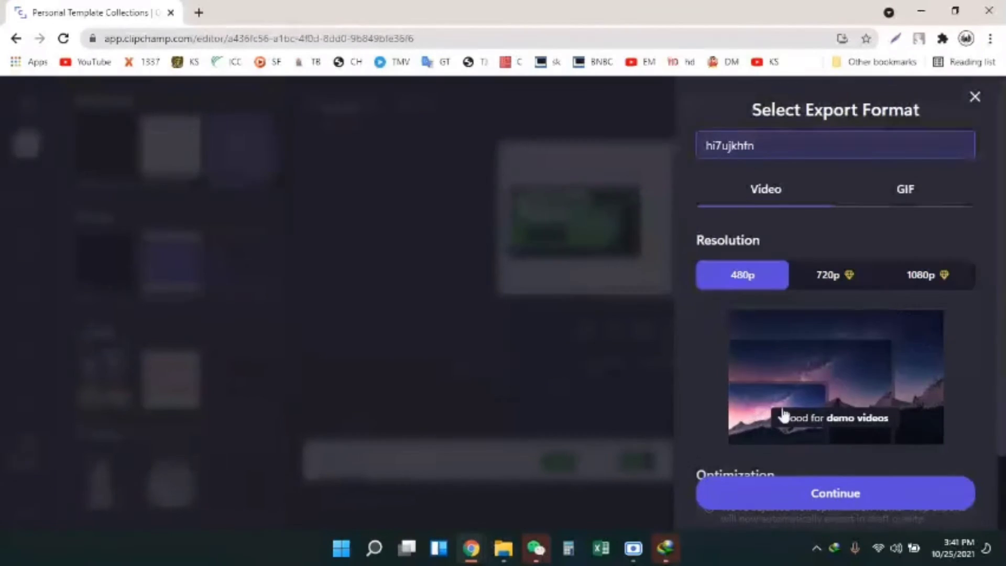
{"action": "scroll", "coordinate": [784, 414], "scroll_direction": "down", "scroll_amount": 2}
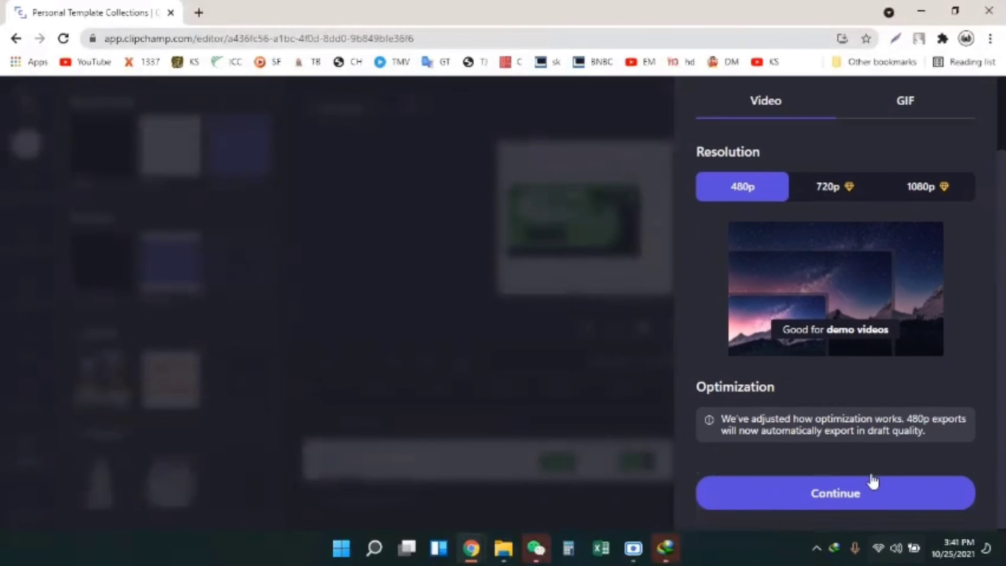
{"action": "scroll", "coordinate": [871, 474], "scroll_direction": "up", "scroll_amount": 2}
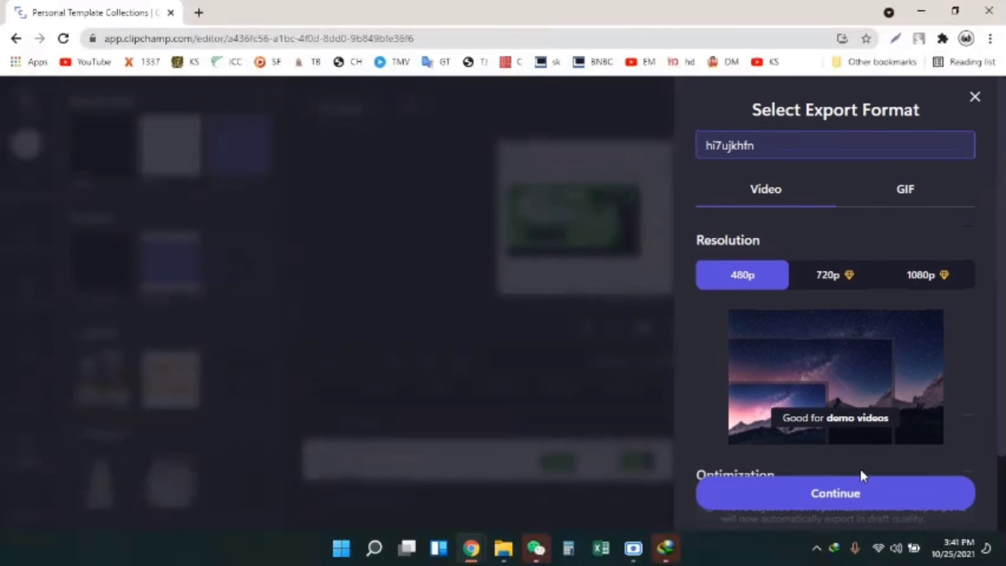
{"action": "left_click", "coordinate": [975, 99]}
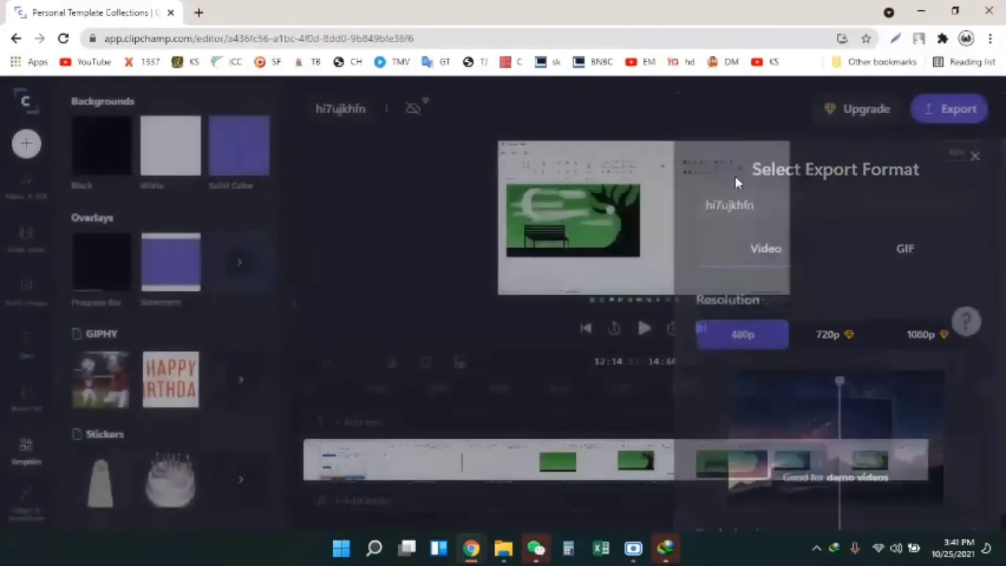